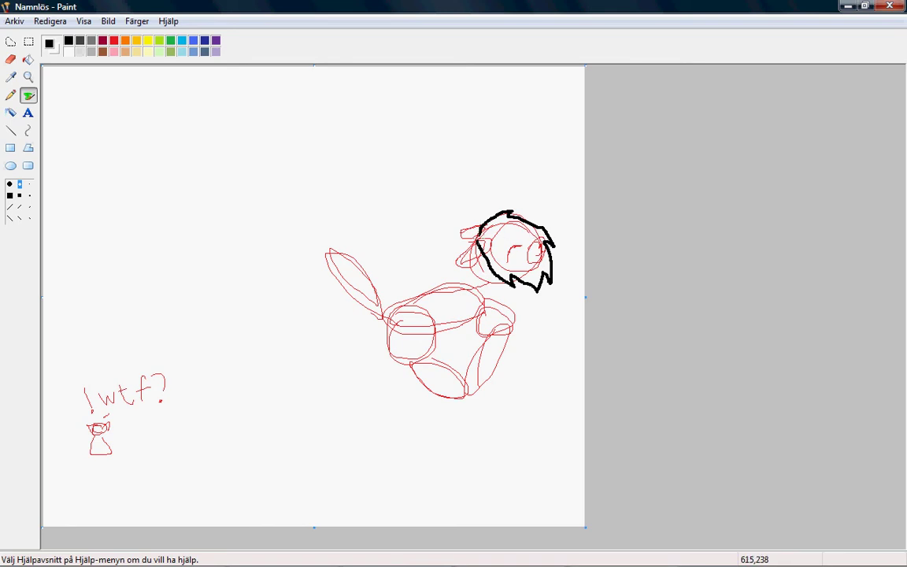
{"action": "mouse_move", "coordinate": [475, 228]}
{"action": "left_mouse_down"}
{"action": "mouse_move", "coordinate": [457, 231]}
{"action": "mouse_move", "coordinate": [475, 248]}
{"action": "mouse_move", "coordinate": [472, 269]}
{"action": "mouse_move", "coordinate": [489, 270]}
{"action": "left_mouse_up"}
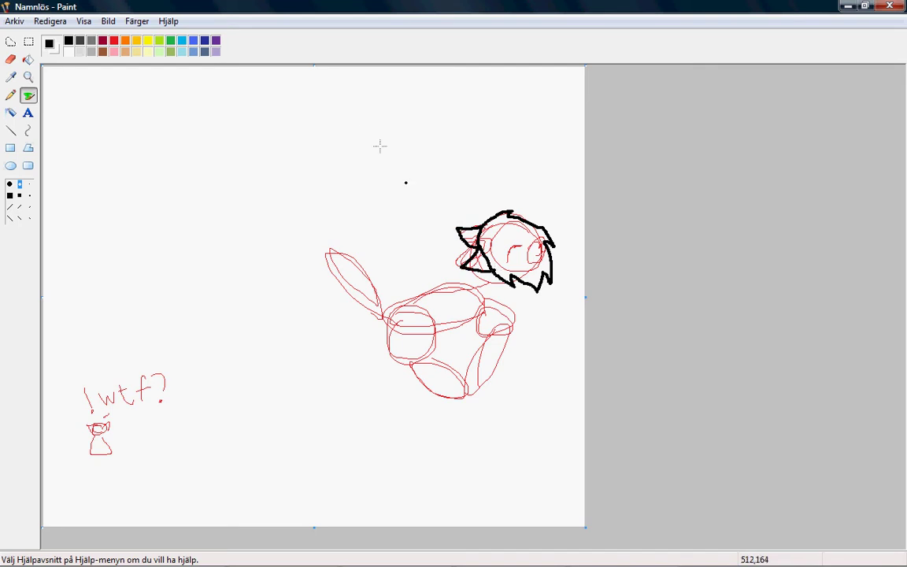
{"action": "left_click", "coordinate": [49, 21]}
{"action": "left_click", "coordinate": [63, 35]}
{"action": "left_click", "coordinate": [50, 21]}
{"action": "left_click", "coordinate": [63, 35]}
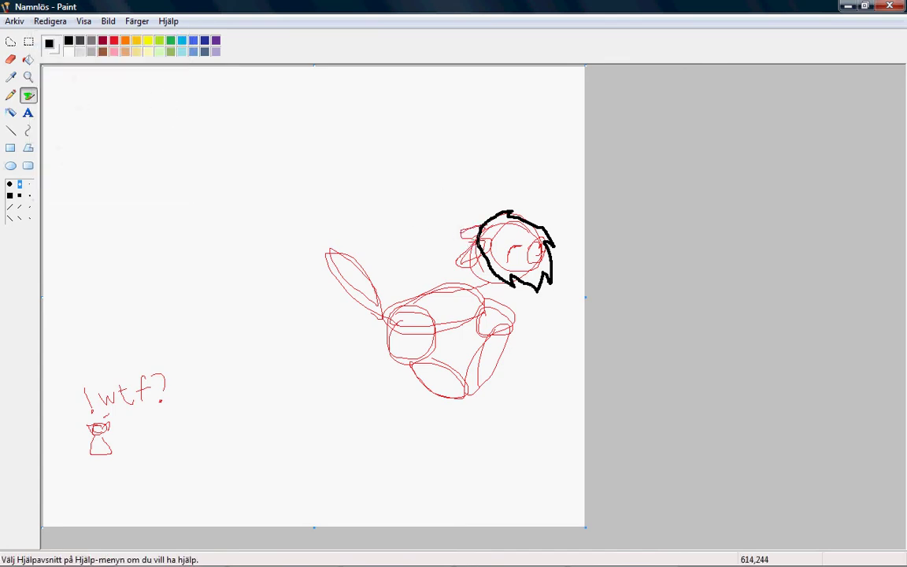
- Outline the two pointed ears and the jagged fur at the back of the head in black with the Brush
{"action": "mouse_move", "coordinate": [478, 229]}
{"action": "left_mouse_down"}
{"action": "mouse_move", "coordinate": [445, 263]}
{"action": "mouse_move", "coordinate": [471, 276]}
{"action": "mouse_move", "coordinate": [483, 299]}
{"action": "mouse_move", "coordinate": [518, 290]}
{"action": "mouse_move", "coordinate": [479, 286]}
{"action": "mouse_move", "coordinate": [512, 291]}
{"action": "mouse_move", "coordinate": [526, 282]}
{"action": "left_mouse_up"}
{"action": "key", "text": "ctrl+z"}
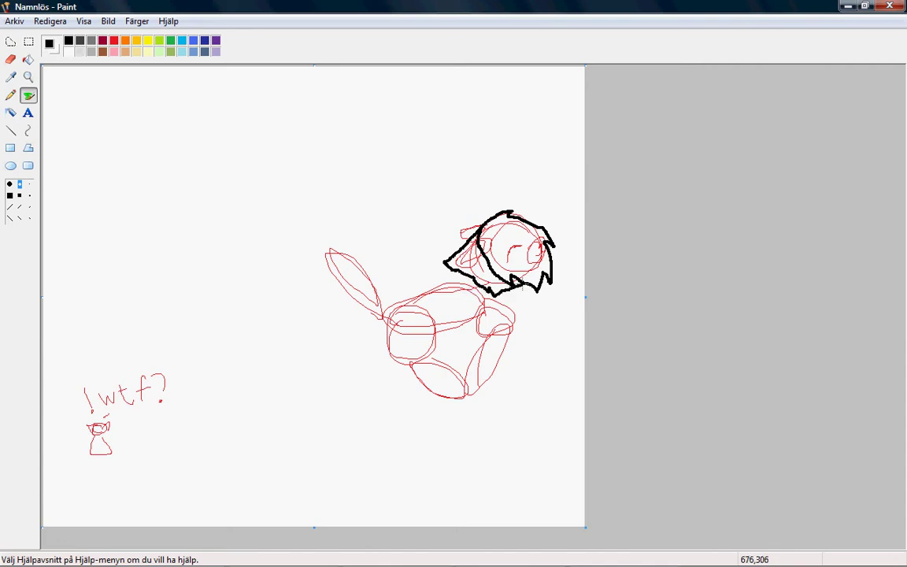
{"action": "mouse_move", "coordinate": [482, 226]}
{"action": "left_mouse_down"}
{"action": "mouse_move", "coordinate": [449, 237]}
{"action": "mouse_move", "coordinate": [461, 249]}
{"action": "left_mouse_up"}
- Ink the creature's body in black over the red sketch, covering the back, bushy tail, hind and front legs and jagged belly fur
{"action": "mouse_move", "coordinate": [472, 286]}
{"action": "left_mouse_down"}
{"action": "mouse_move", "coordinate": [386, 308]}
{"action": "mouse_move", "coordinate": [341, 258]}
{"action": "mouse_move", "coordinate": [348, 272]}
{"action": "mouse_move", "coordinate": [341, 265]}
{"action": "mouse_move", "coordinate": [261, 270]}
{"action": "mouse_move", "coordinate": [228, 295]}
{"action": "mouse_move", "coordinate": [241, 296]}
{"action": "mouse_move", "coordinate": [230, 351]}
{"action": "mouse_move", "coordinate": [235, 362]}
{"action": "mouse_move", "coordinate": [262, 325]}
{"action": "mouse_move", "coordinate": [263, 344]}
{"action": "mouse_move", "coordinate": [322, 318]}
{"action": "mouse_move", "coordinate": [329, 325]}
{"action": "mouse_move", "coordinate": [375, 321]}
{"action": "left_mouse_up"}
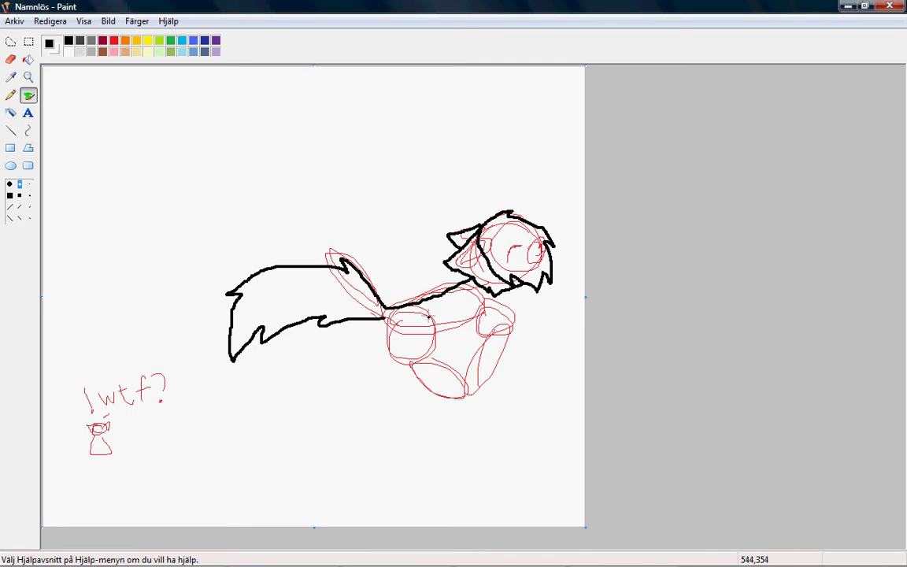
{"action": "mouse_move", "coordinate": [433, 326]}
{"action": "left_mouse_down"}
{"action": "mouse_move", "coordinate": [434, 356]}
{"action": "mouse_move", "coordinate": [465, 375]}
{"action": "mouse_move", "coordinate": [458, 388]}
{"action": "mouse_move", "coordinate": [399, 371]}
{"action": "mouse_move", "coordinate": [386, 357]}
{"action": "mouse_move", "coordinate": [381, 320]}
{"action": "left_mouse_up"}
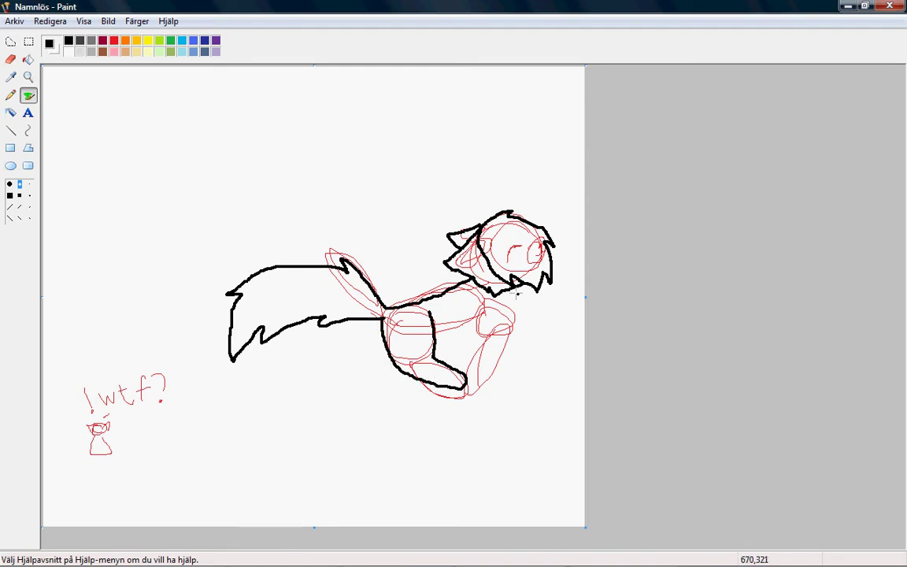
{"action": "mouse_move", "coordinate": [513, 285]}
{"action": "left_mouse_down"}
{"action": "mouse_move", "coordinate": [501, 359]}
{"action": "mouse_move", "coordinate": [487, 384]}
{"action": "mouse_move", "coordinate": [473, 386]}
{"action": "mouse_move", "coordinate": [468, 358]}
{"action": "mouse_move", "coordinate": [483, 315]}
{"action": "left_mouse_up"}
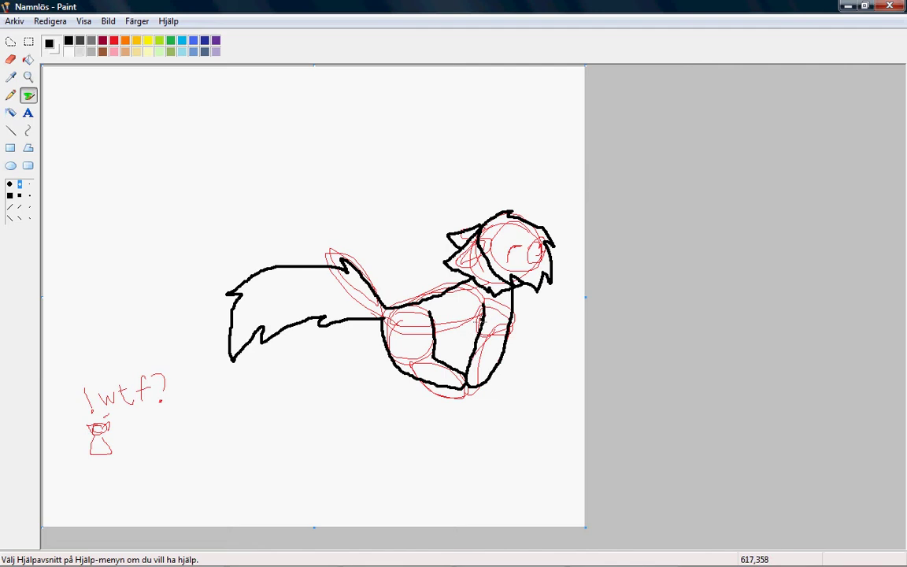
{"action": "left_click_drag", "start_coordinate": [485, 327], "coordinate": [446, 342]}
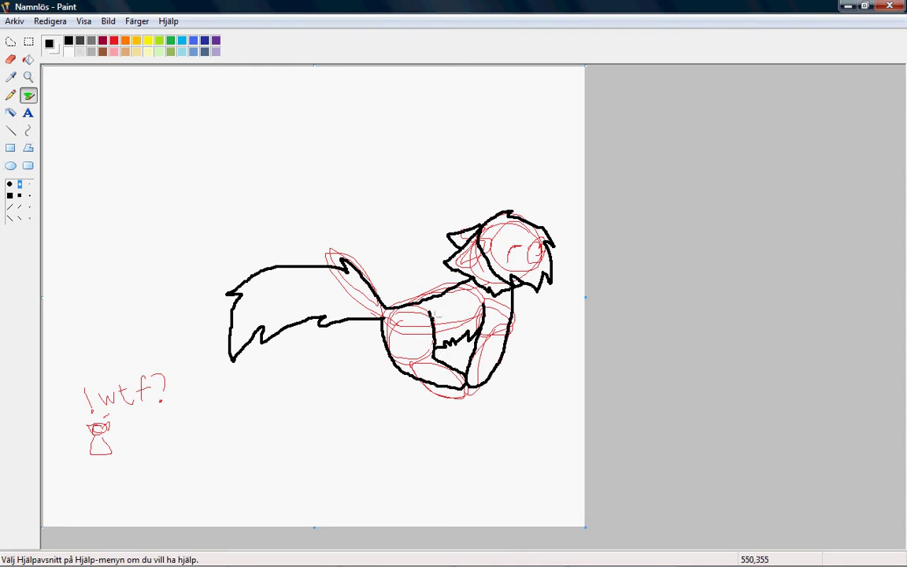
- Draw a large black wing with a ragged lower edge above the back and erase the tail lines inside it
{"action": "mouse_move", "coordinate": [456, 281]}
{"action": "left_mouse_down"}
{"action": "mouse_move", "coordinate": [389, 203]}
{"action": "mouse_move", "coordinate": [374, 163]}
{"action": "mouse_move", "coordinate": [325, 194]}
{"action": "mouse_move", "coordinate": [289, 267]}
{"action": "left_mouse_up"}
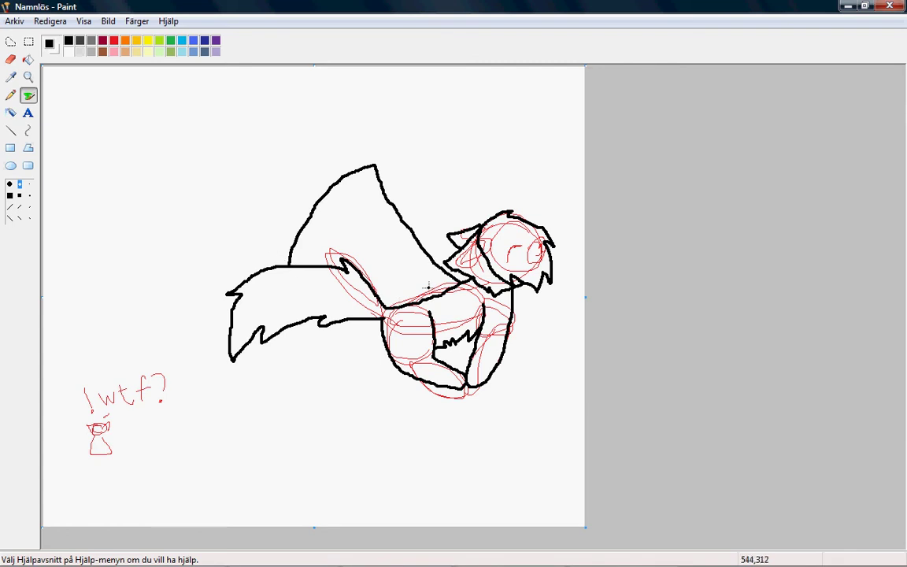
{"action": "mouse_move", "coordinate": [289, 271]}
{"action": "left_mouse_down"}
{"action": "mouse_move", "coordinate": [300, 308]}
{"action": "mouse_move", "coordinate": [309, 297]}
{"action": "mouse_move", "coordinate": [342, 327]}
{"action": "mouse_move", "coordinate": [345, 313]}
{"action": "mouse_move", "coordinate": [379, 323]}
{"action": "left_mouse_up"}
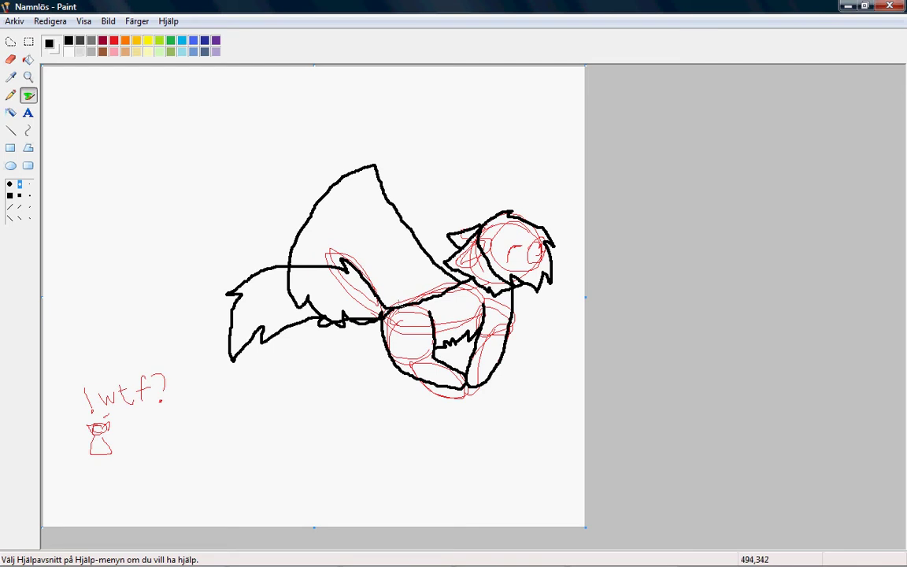
{"action": "left_click", "coordinate": [10, 59]}
{"action": "left_click_drag", "start_coordinate": [302, 239], "coordinate": [299, 263]}
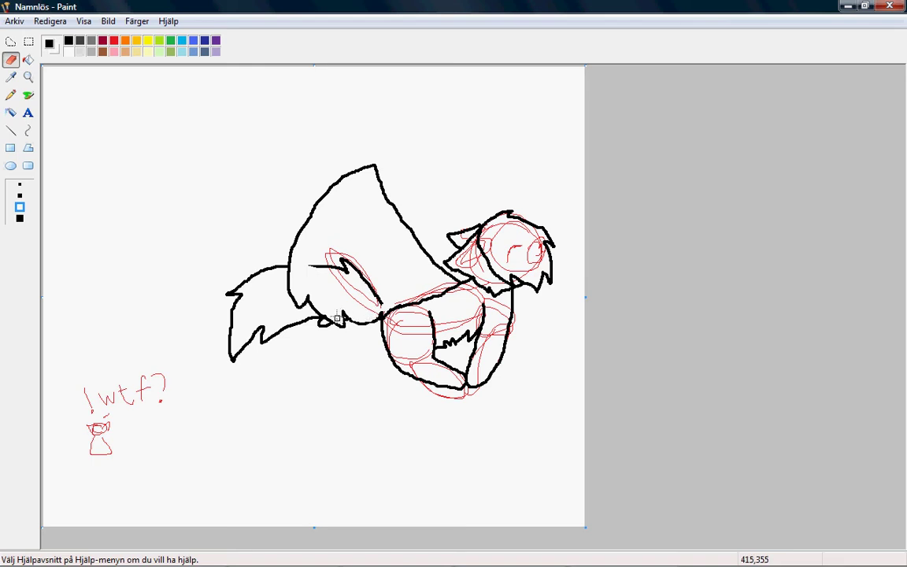
{"action": "mouse_move", "coordinate": [380, 301]}
{"action": "left_mouse_down"}
{"action": "mouse_move", "coordinate": [338, 256]}
{"action": "mouse_move", "coordinate": [348, 280]}
{"action": "mouse_move", "coordinate": [339, 269]}
{"action": "mouse_move", "coordinate": [357, 271]}
{"action": "mouse_move", "coordinate": [322, 265]}
{"action": "left_mouse_up"}
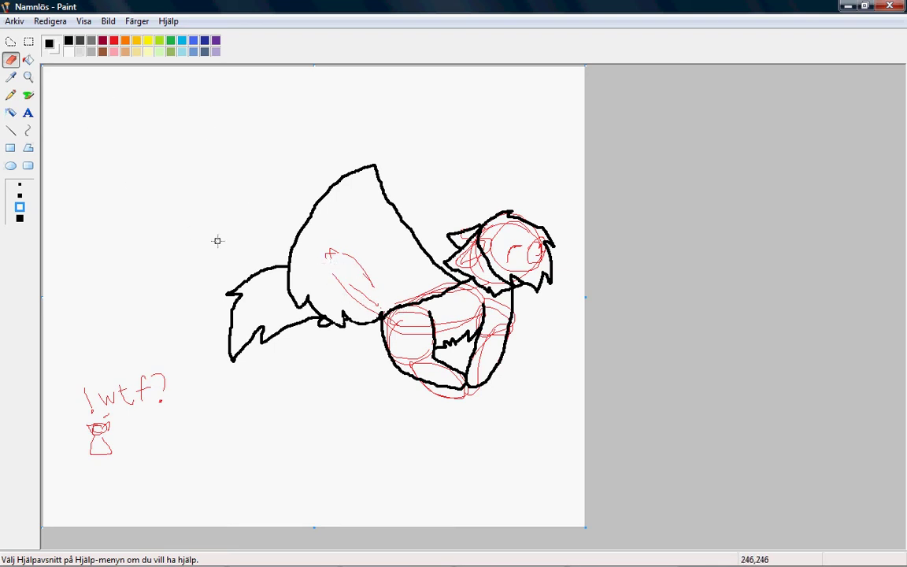
- Flood-fill the wing and body areas with red and then white to wipe out the red sketch lines inside them
{"action": "left_click", "coordinate": [29, 59]}
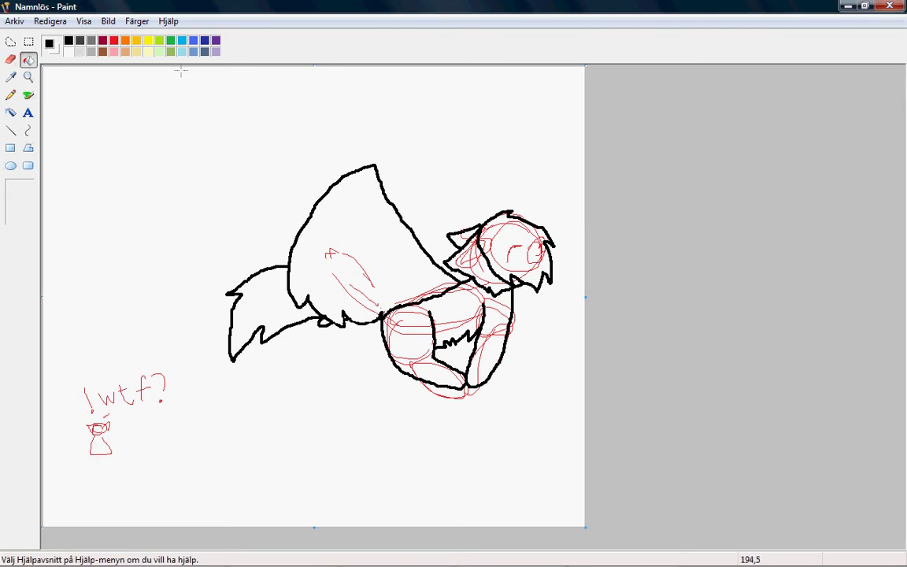
{"action": "left_click", "coordinate": [114, 40]}
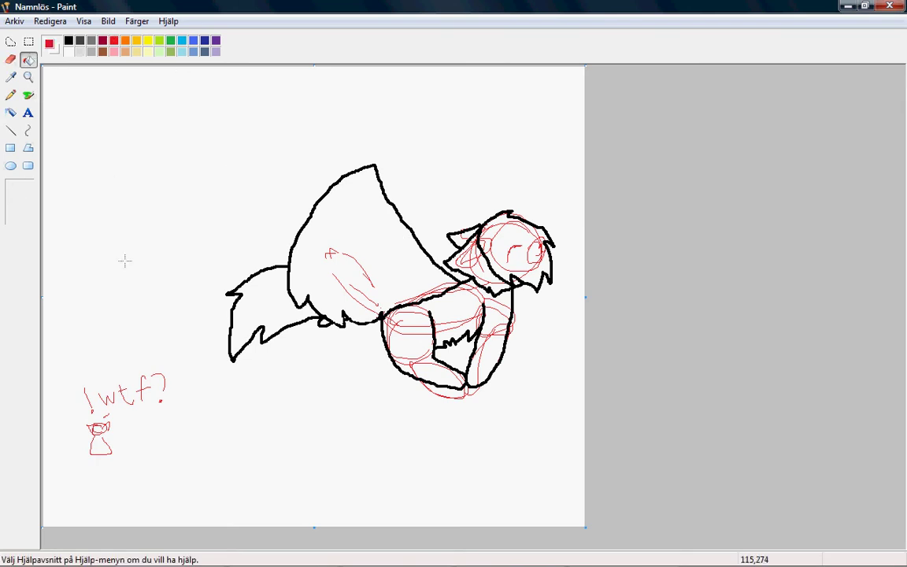
{"action": "left_click", "coordinate": [377, 255]}
{"action": "key", "text": "ctrl+z"}
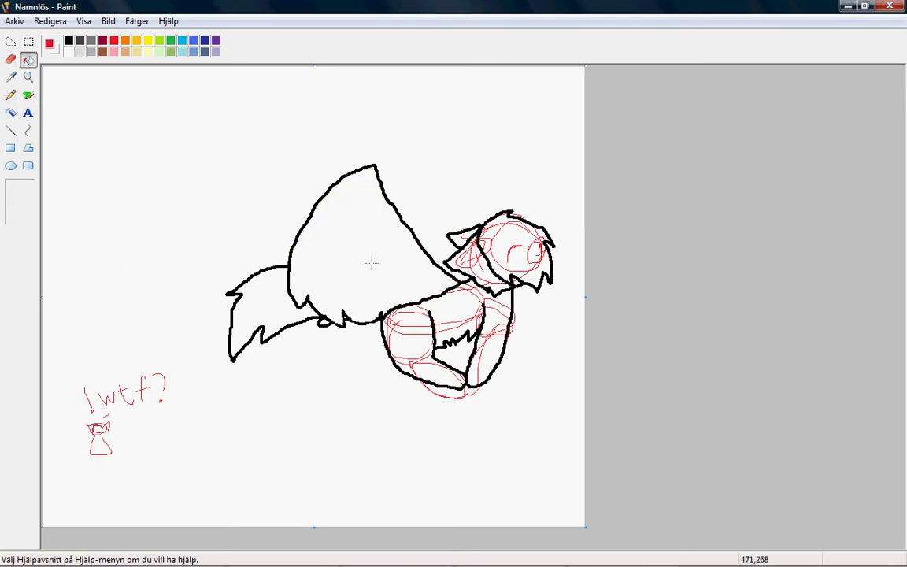
{"action": "left_click", "coordinate": [411, 326]}
{"action": "right_click", "coordinate": [411, 330]}
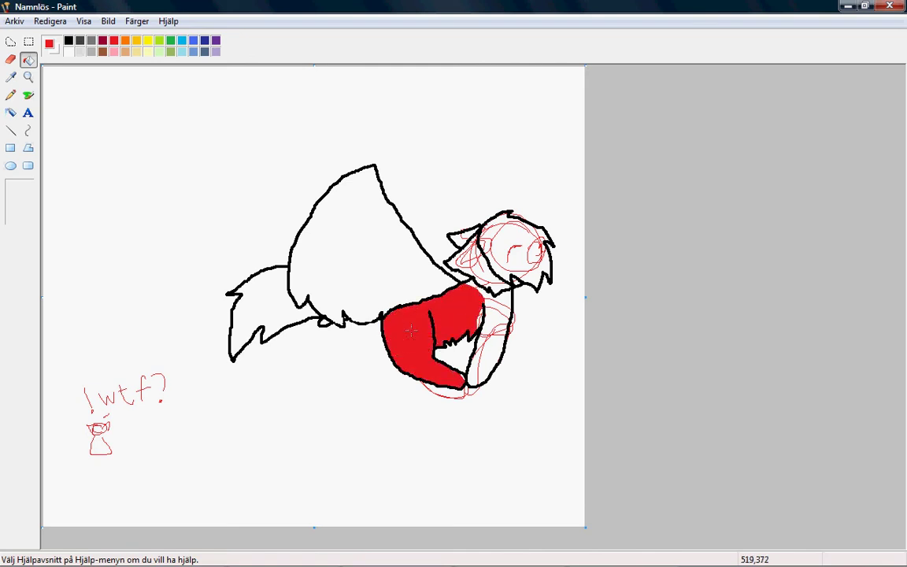
{"action": "right_click", "coordinate": [410, 330]}
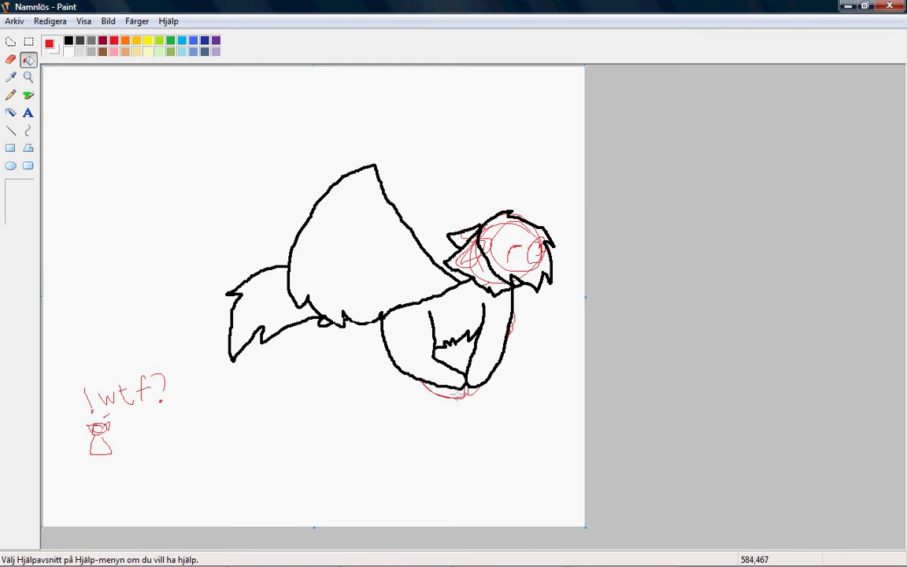
{"action": "left_click", "coordinate": [505, 242]}
{"action": "left_click", "coordinate": [505, 243]}
{"action": "right_click", "coordinate": [505, 243]}
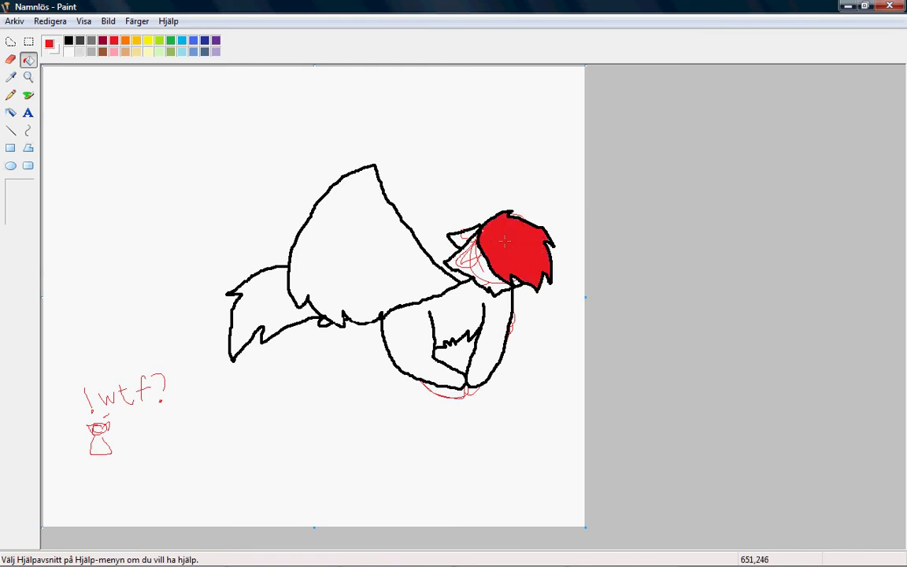
{"action": "left_click", "coordinate": [505, 242]}
{"action": "left_click", "coordinate": [50, 21]}
{"action": "key", "text": "ctrl+z"}
{"action": "key", "text": "ctrl+y"}
{"action": "key", "text": "ctrl+z"}
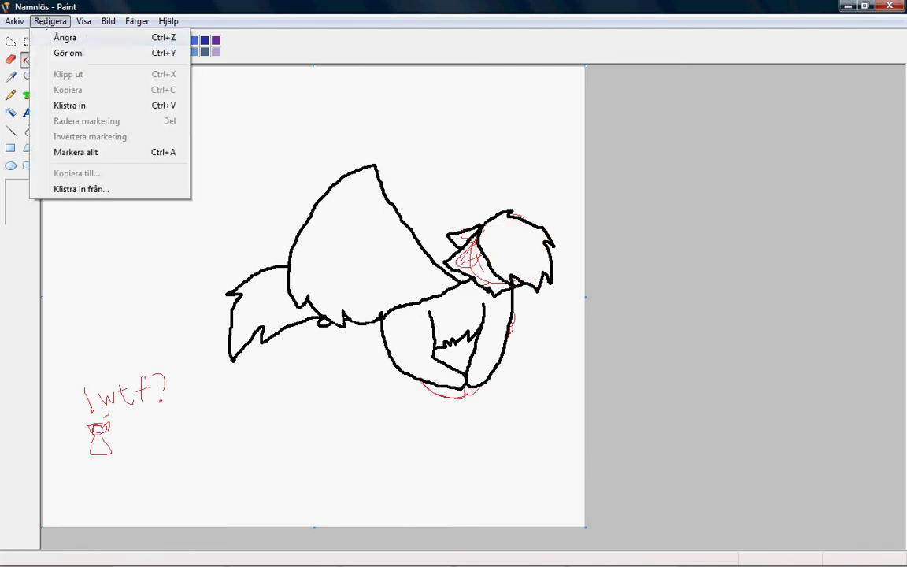
{"action": "key", "text": "ctrl+y"}
{"action": "left_click", "coordinate": [50, 21]}
{"action": "left_click", "coordinate": [62, 37]}
{"action": "left_click", "coordinate": [50, 21]}
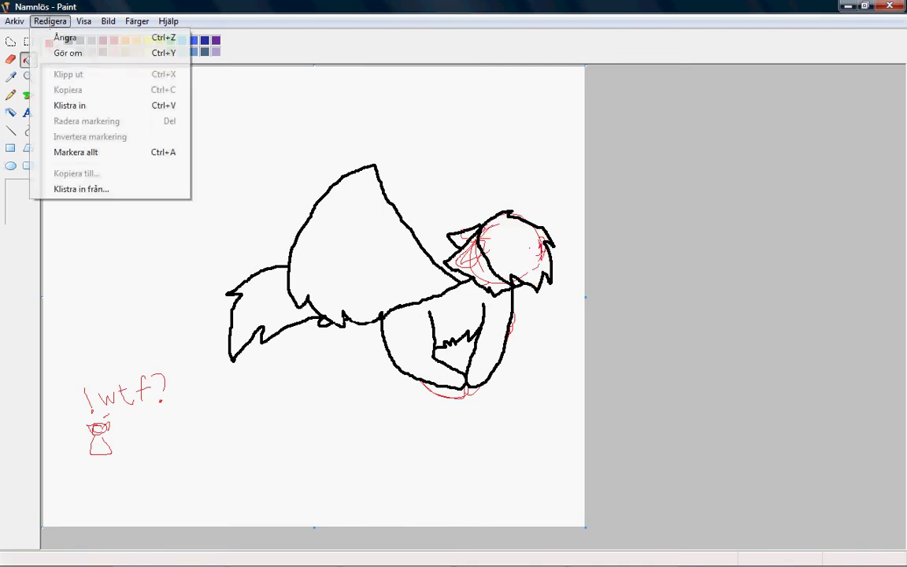
{"action": "left_click", "coordinate": [67, 52]}
{"action": "left_click", "coordinate": [49, 21]}
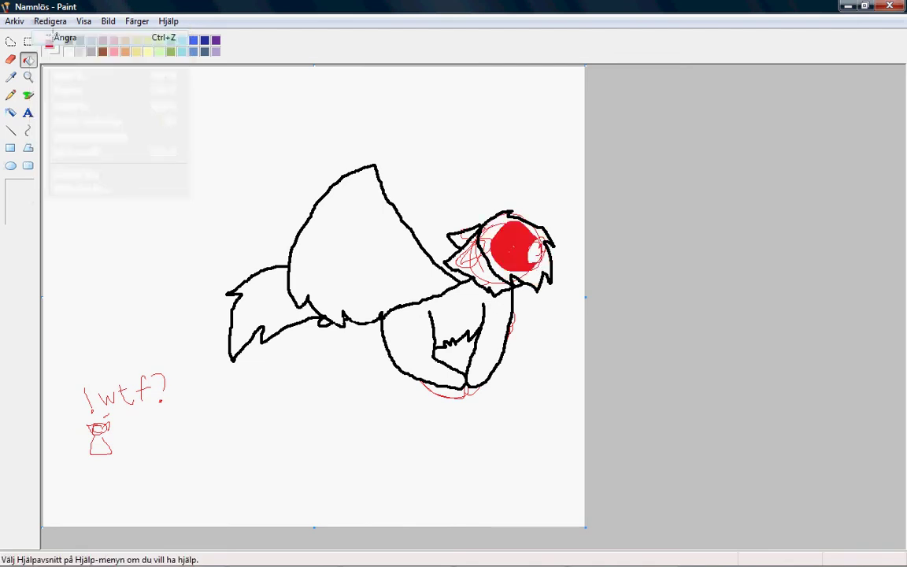
{"action": "left_click", "coordinate": [61, 37]}
- Trace the closed eye on the head in black with the Pencil at close zoom
{"action": "left_click", "coordinate": [28, 77]}
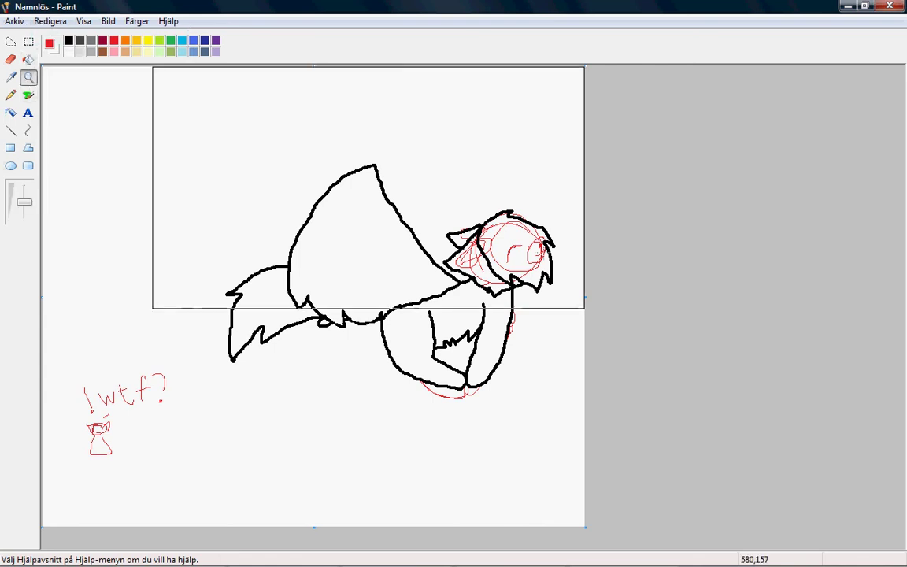
{"action": "left_click", "coordinate": [368, 276]}
{"action": "left_click", "coordinate": [724, 274]}
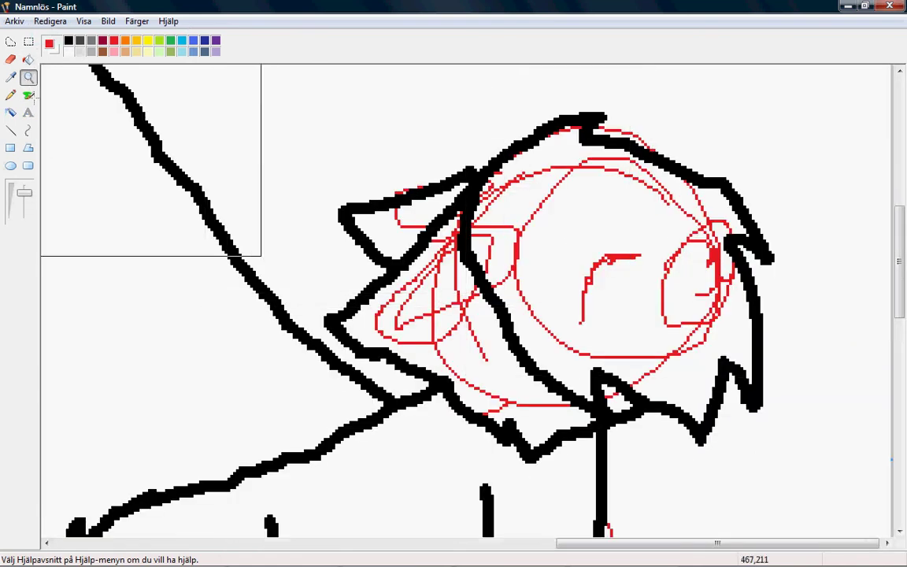
{"action": "left_click", "coordinate": [29, 95]}
{"action": "left_click", "coordinate": [11, 94]}
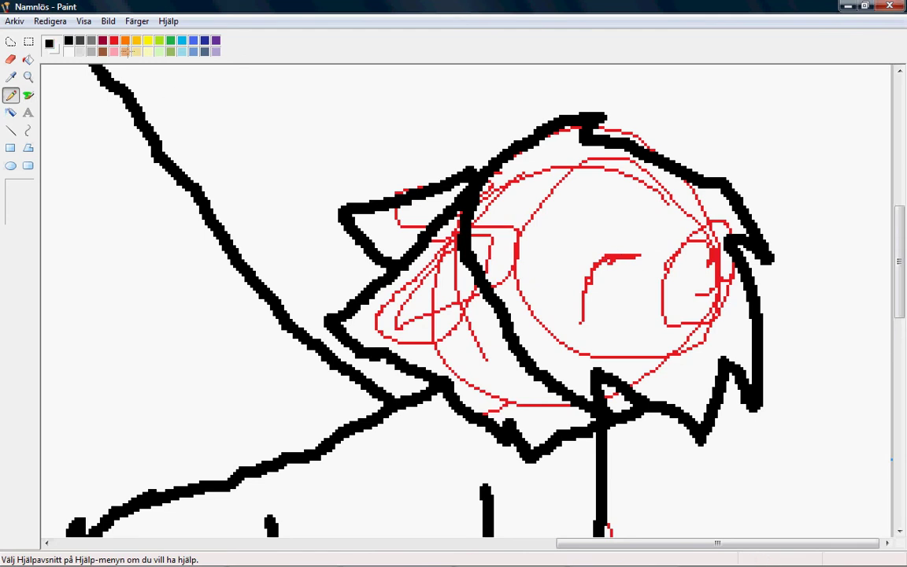
{"action": "mouse_move", "coordinate": [639, 257]}
{"action": "left_mouse_down"}
{"action": "mouse_move", "coordinate": [637, 251]}
{"action": "mouse_move", "coordinate": [593, 260]}
{"action": "mouse_move", "coordinate": [574, 295]}
{"action": "mouse_move", "coordinate": [598, 259]}
{"action": "mouse_move", "coordinate": [580, 293]}
{"action": "mouse_move", "coordinate": [585, 319]}
{"action": "mouse_move", "coordinate": [590, 259]}
{"action": "mouse_move", "coordinate": [579, 335]}
{"action": "left_mouse_up"}
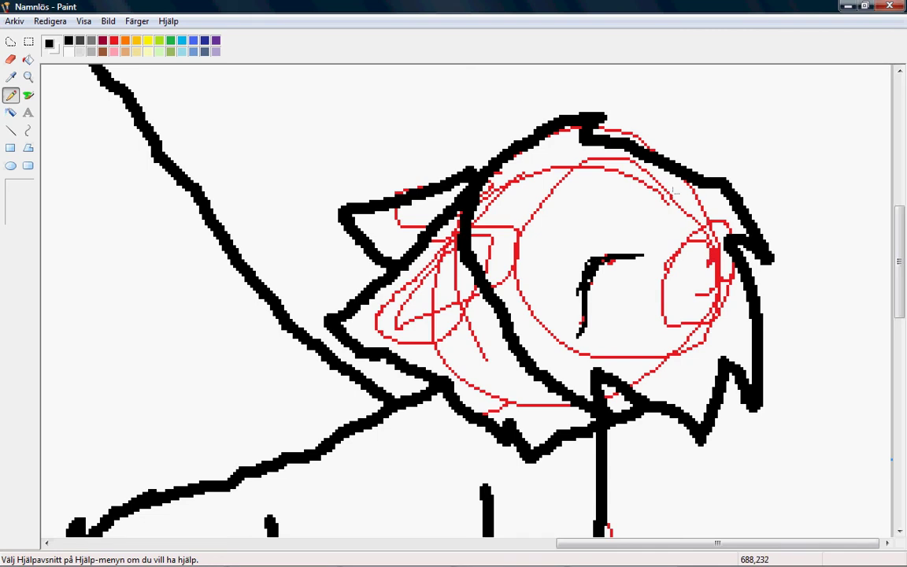
- Trace the snout, nose and mouth in thin black lines and add two short fur lines on the chest below the head
{"action": "left_click_drag", "start_coordinate": [686, 187], "coordinate": [728, 226]}
{"action": "mouse_move", "coordinate": [705, 258]}
{"action": "left_mouse_down"}
{"action": "mouse_move", "coordinate": [713, 249]}
{"action": "mouse_move", "coordinate": [710, 278]}
{"action": "left_mouse_up"}
{"action": "key", "text": "ctrl+z"}
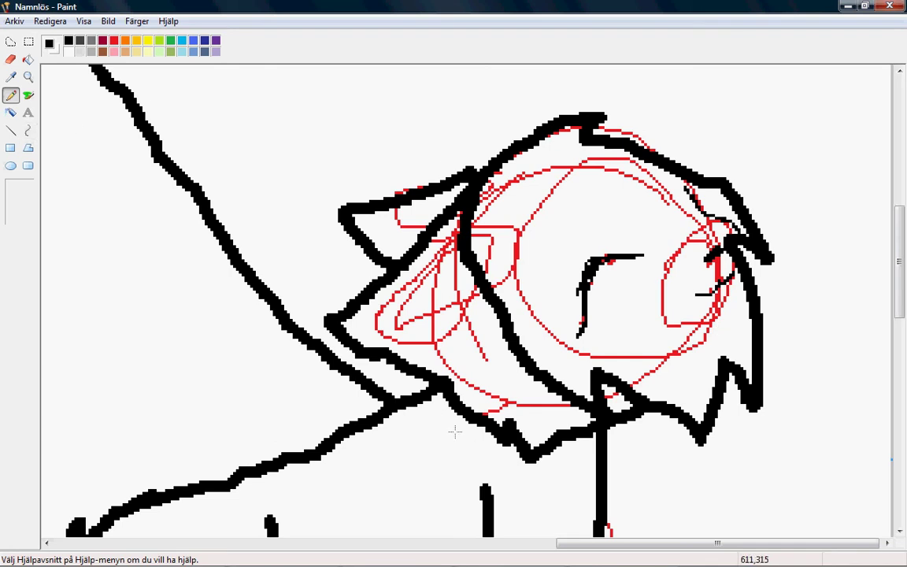
{"action": "left_click_drag", "start_coordinate": [455, 429], "coordinate": [402, 475]}
{"action": "left_click_drag", "start_coordinate": [455, 450], "coordinate": [455, 499]}
- Draw two jagged rows of black feather lines inside the wing with the Brush
{"action": "left_click", "coordinate": [28, 77]}
{"action": "right_click", "coordinate": [215, 174]}
{"action": "right_click", "coordinate": [215, 174]}
{"action": "left_click", "coordinate": [11, 94]}
{"action": "left_click", "coordinate": [29, 94]}
{"action": "mouse_move", "coordinate": [339, 193]}
{"action": "left_mouse_down"}
{"action": "mouse_move", "coordinate": [333, 225]}
{"action": "mouse_move", "coordinate": [345, 225]}
{"action": "mouse_move", "coordinate": [366, 256]}
{"action": "mouse_move", "coordinate": [365, 245]}
{"action": "mouse_move", "coordinate": [413, 287]}
{"action": "left_mouse_up"}
{"action": "mouse_move", "coordinate": [313, 250]}
{"action": "left_mouse_down"}
{"action": "mouse_move", "coordinate": [342, 293]}
{"action": "mouse_move", "coordinate": [343, 278]}
{"action": "mouse_move", "coordinate": [364, 296]}
{"action": "mouse_move", "coordinate": [388, 304]}
{"action": "left_mouse_up"}
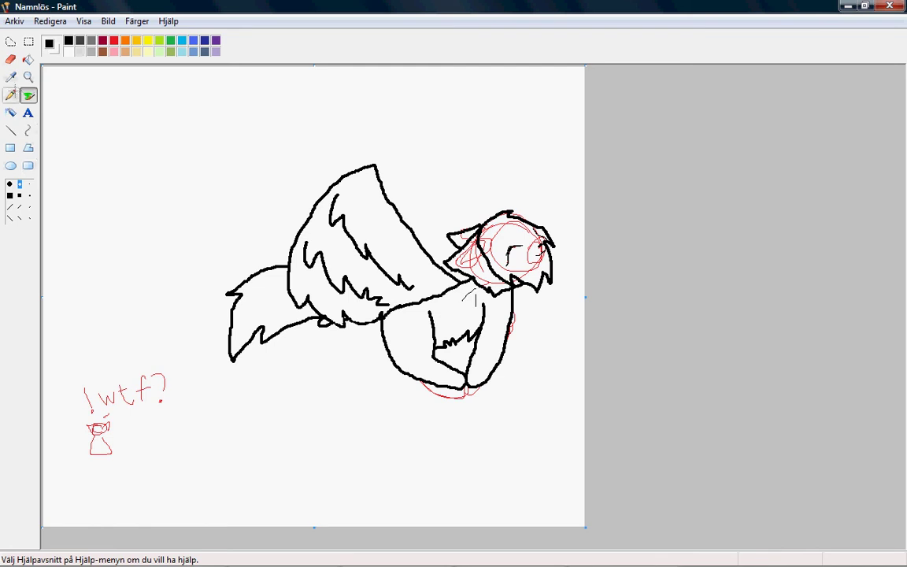
- Draw the small figure over its red sketch with a black ellipse head, a triangular body and two pointed ears, using a medium line width
{"action": "left_click", "coordinate": [10, 165]}
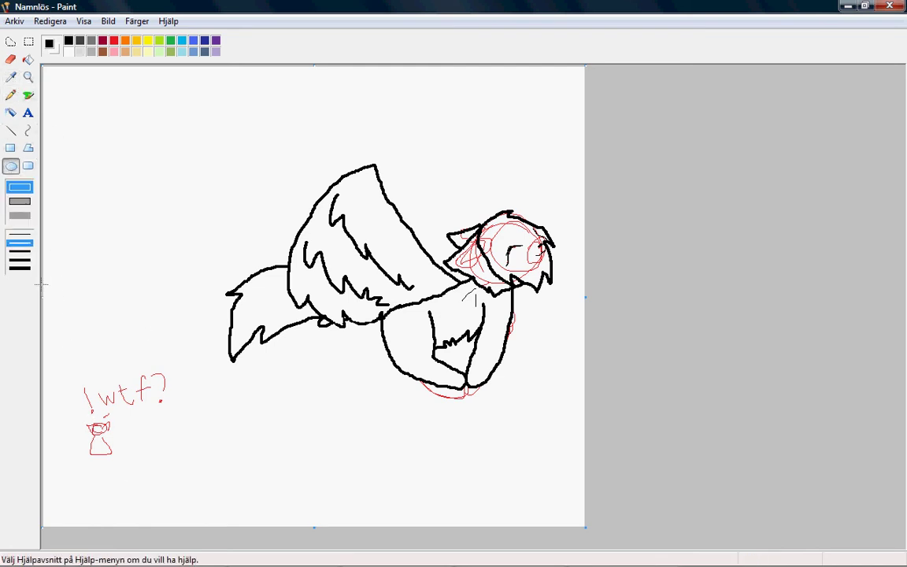
{"action": "left_click", "coordinate": [20, 251]}
{"action": "left_click_drag", "start_coordinate": [90, 424], "coordinate": [111, 439]}
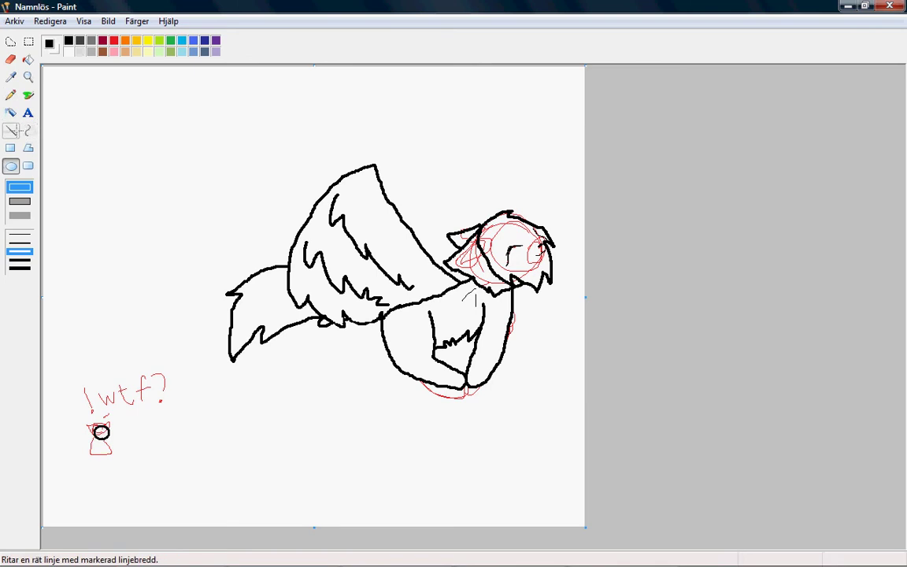
{"action": "left_click", "coordinate": [10, 130]}
{"action": "mouse_move", "coordinate": [102, 438]}
{"action": "left_mouse_down"}
{"action": "mouse_move", "coordinate": [116, 450]}
{"action": "mouse_move", "coordinate": [88, 455]}
{"action": "mouse_move", "coordinate": [100, 430]}
{"action": "left_mouse_up"}
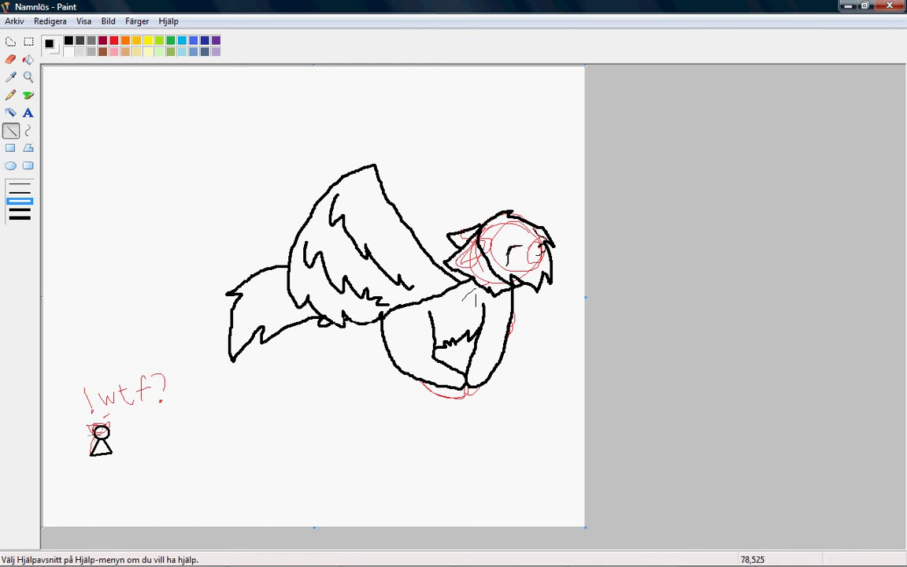
{"action": "mouse_move", "coordinate": [94, 424]}
{"action": "left_mouse_down"}
{"action": "mouse_move", "coordinate": [86, 425]}
{"action": "mouse_move", "coordinate": [108, 424]}
{"action": "mouse_move", "coordinate": [115, 435]}
{"action": "left_mouse_up"}
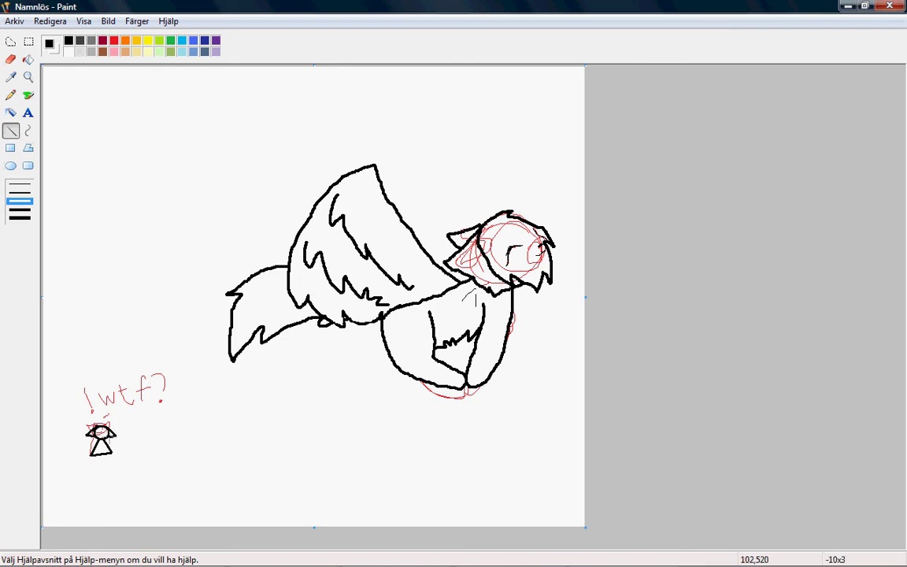
- Add two dot eyes and a frowning mouth to the small figure's face with the smallest square brush at close zoom
{"action": "left_click", "coordinate": [28, 95]}
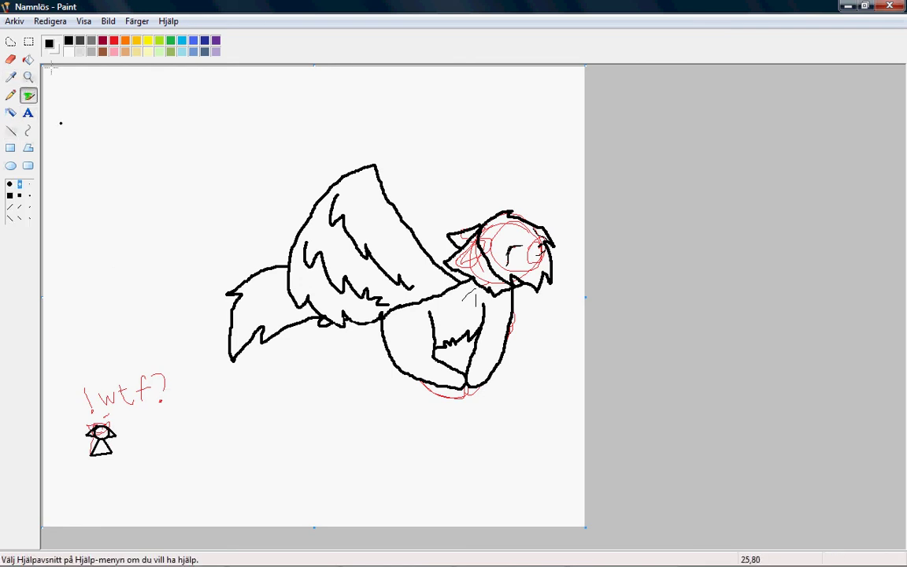
{"action": "left_click", "coordinate": [28, 77]}
{"action": "left_click", "coordinate": [142, 472]}
{"action": "left_click", "coordinate": [229, 431]}
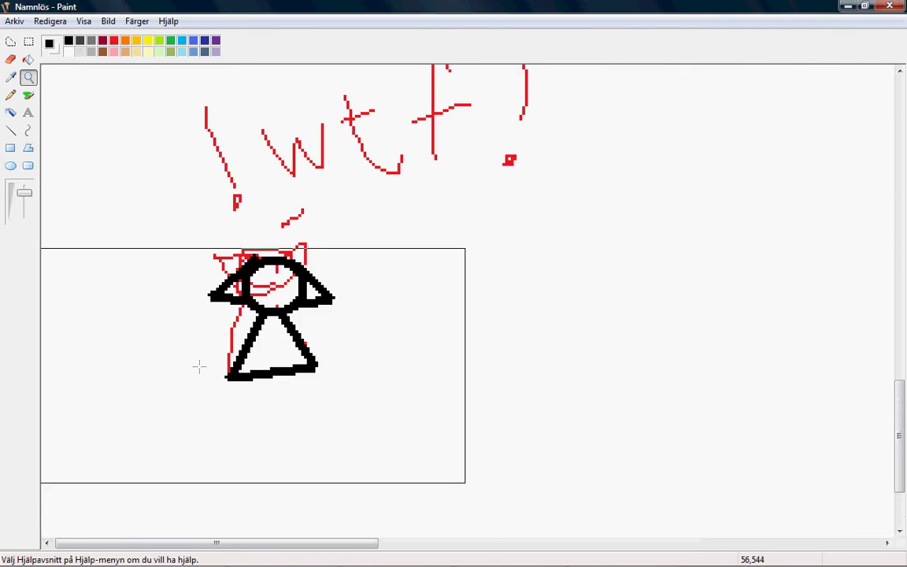
{"action": "left_click", "coordinate": [28, 95]}
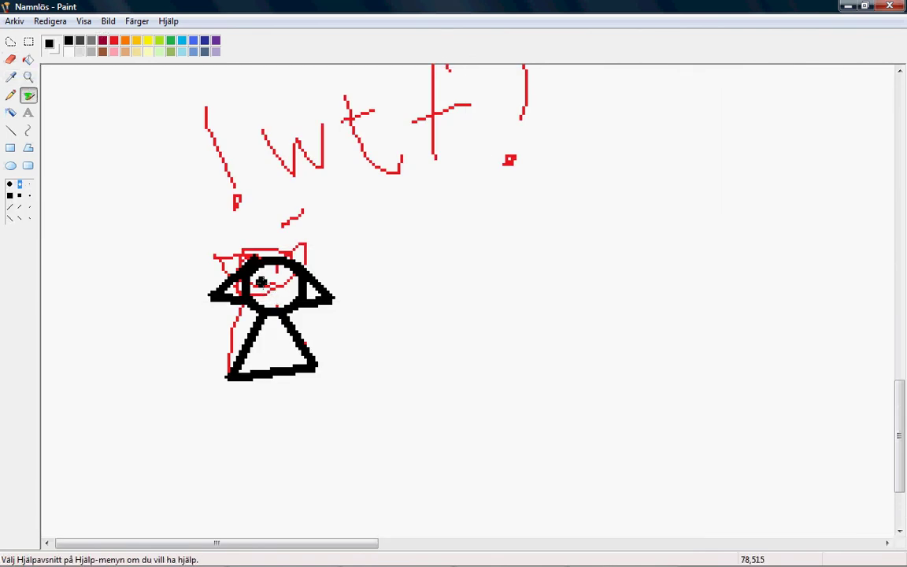
{"action": "left_click", "coordinate": [29, 195]}
{"action": "left_click", "coordinate": [260, 279]}
{"action": "left_click", "coordinate": [290, 279]}
{"action": "left_click", "coordinate": [268, 292]}
{"action": "left_click_drag", "start_coordinate": [268, 292], "coordinate": [285, 296]}
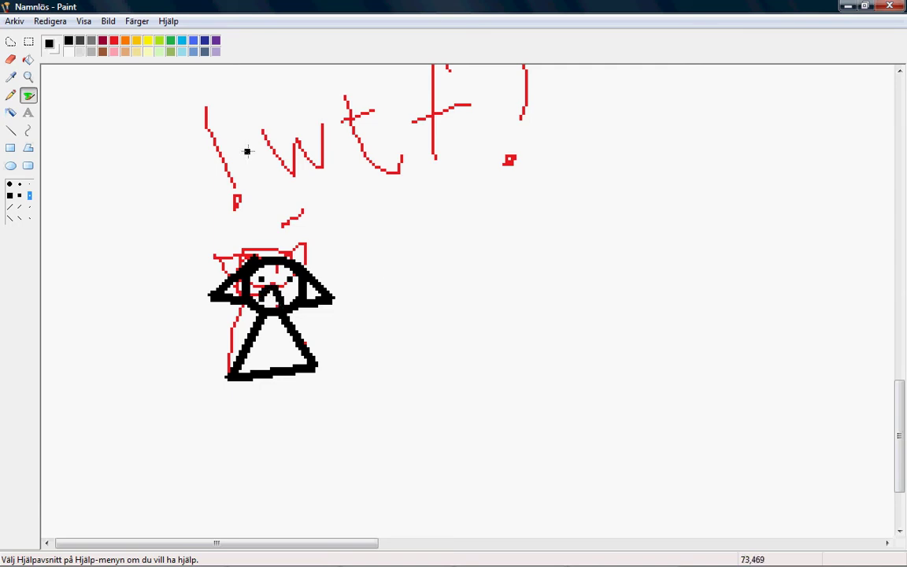
- Write "WTF?" in black with the Brush beside the small figure's head, correcting the stem of the F
{"action": "mouse_move", "coordinate": [311, 236]}
{"action": "left_mouse_down"}
{"action": "mouse_move", "coordinate": [342, 267]}
{"action": "mouse_move", "coordinate": [352, 240]}
{"action": "mouse_move", "coordinate": [374, 238]}
{"action": "mouse_move", "coordinate": [373, 225]}
{"action": "mouse_move", "coordinate": [429, 209]}
{"action": "mouse_move", "coordinate": [420, 209]}
{"action": "mouse_move", "coordinate": [450, 258]}
{"action": "left_mouse_up"}
{"action": "mouse_move", "coordinate": [444, 211]}
{"action": "left_mouse_down"}
{"action": "mouse_move", "coordinate": [465, 197]}
{"action": "mouse_move", "coordinate": [440, 190]}
{"action": "mouse_move", "coordinate": [492, 284]}
{"action": "left_mouse_up"}
{"action": "key", "text": "ctrl+z"}
{"action": "left_click_drag", "start_coordinate": [440, 189], "coordinate": [470, 165]}
{"action": "left_click_drag", "start_coordinate": [460, 236], "coordinate": [482, 230]}
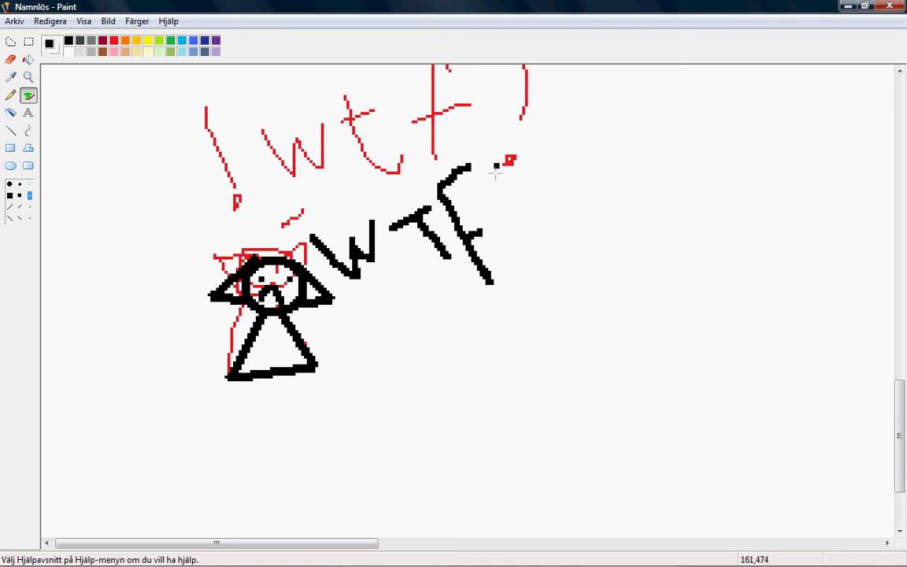
{"action": "mouse_move", "coordinate": [485, 168]}
{"action": "left_mouse_down"}
{"action": "mouse_move", "coordinate": [542, 214]}
{"action": "mouse_move", "coordinate": [537, 226]}
{"action": "mouse_move", "coordinate": [554, 252]}
{"action": "left_mouse_up"}
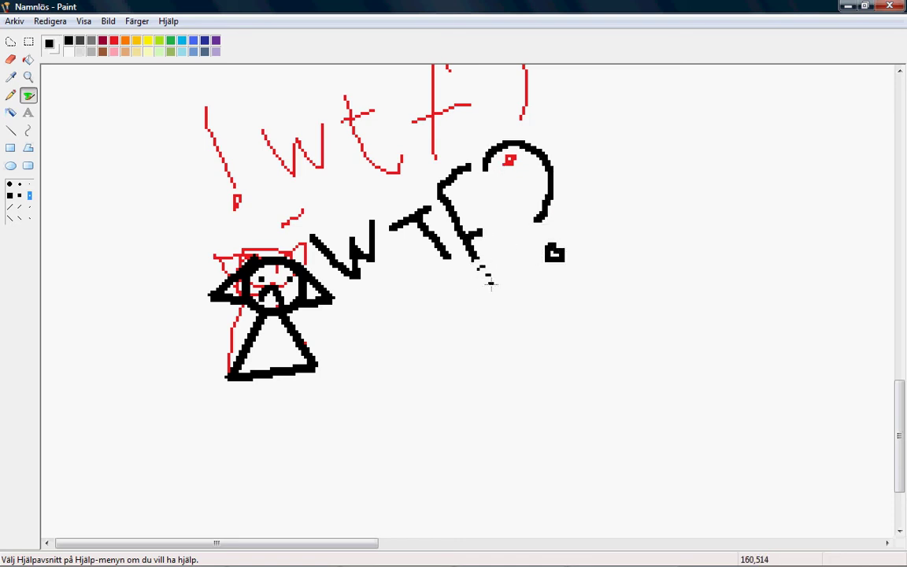
{"action": "left_click_drag", "start_coordinate": [473, 258], "coordinate": [493, 282]}
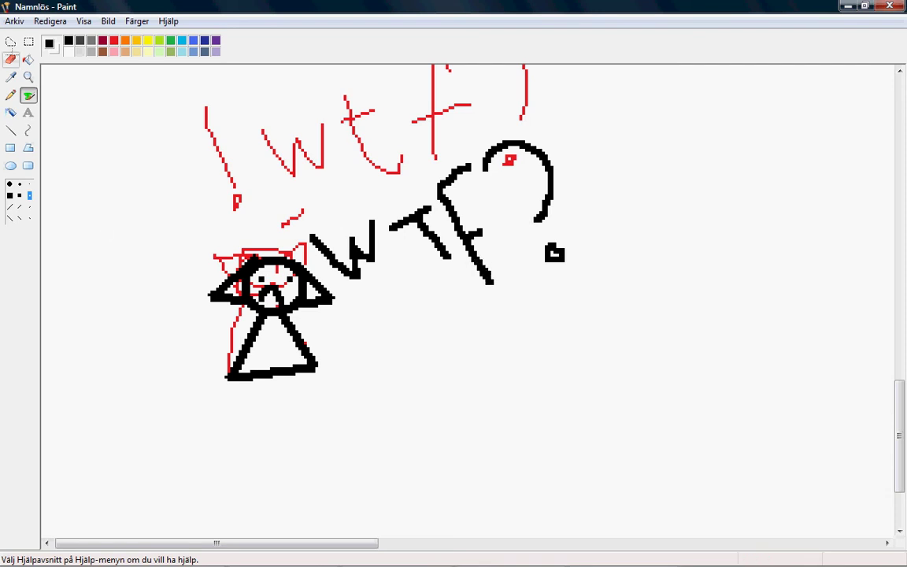
- Clear the red sketch lines inside the creature's face by flooding the area with red and refilling it with white at normal zoom
{"action": "left_click", "coordinate": [29, 76]}
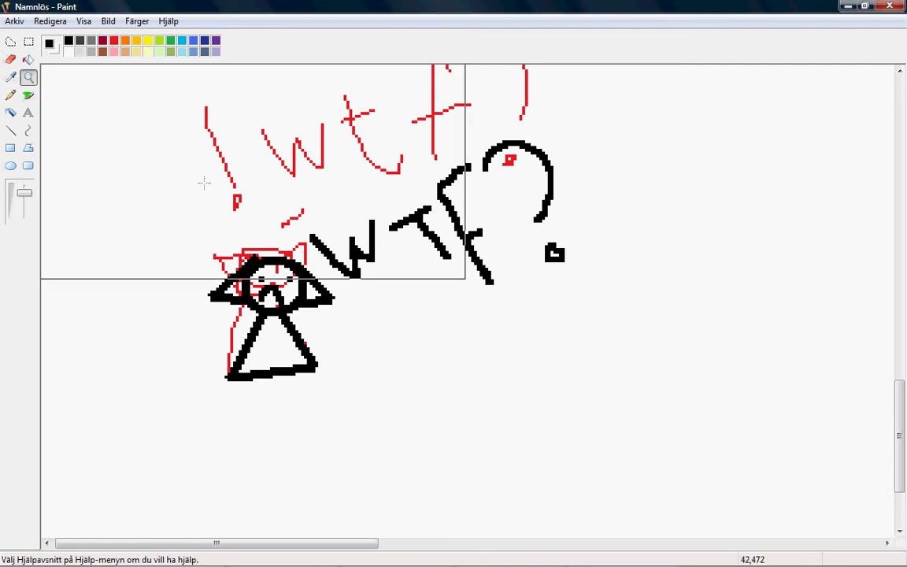
{"action": "left_click", "coordinate": [203, 182]}
{"action": "left_click", "coordinate": [28, 60]}
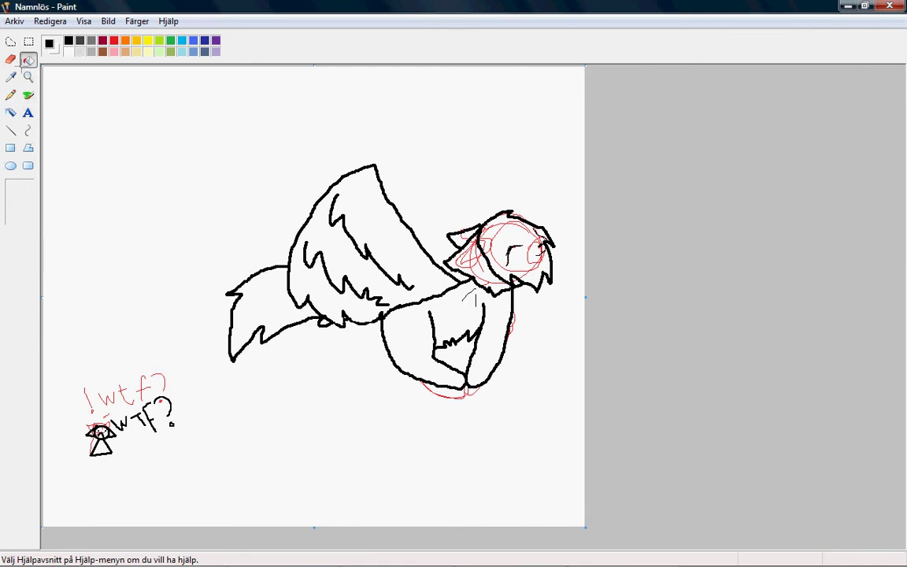
{"action": "left_click", "coordinate": [114, 40]}
{"action": "left_click", "coordinate": [514, 233]}
{"action": "key", "text": "ctrl+z"}
{"action": "key", "text": "ctrl+y"}
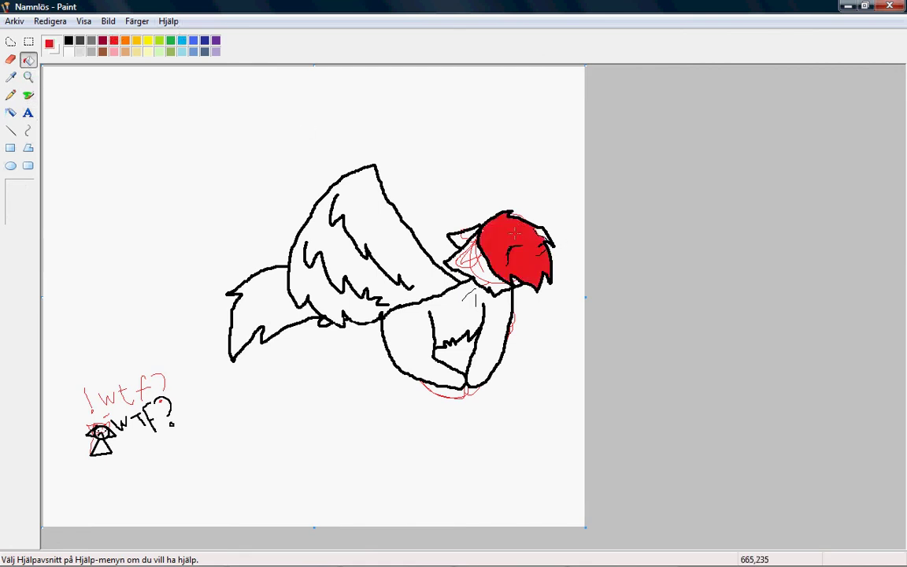
{"action": "key", "text": "ctrl+z"}
{"action": "key", "text": "ctrl+y"}
{"action": "key", "text": "ctrl+z"}
{"action": "key", "text": "ctrl+y"}
{"action": "key", "text": "ctrl+z"}
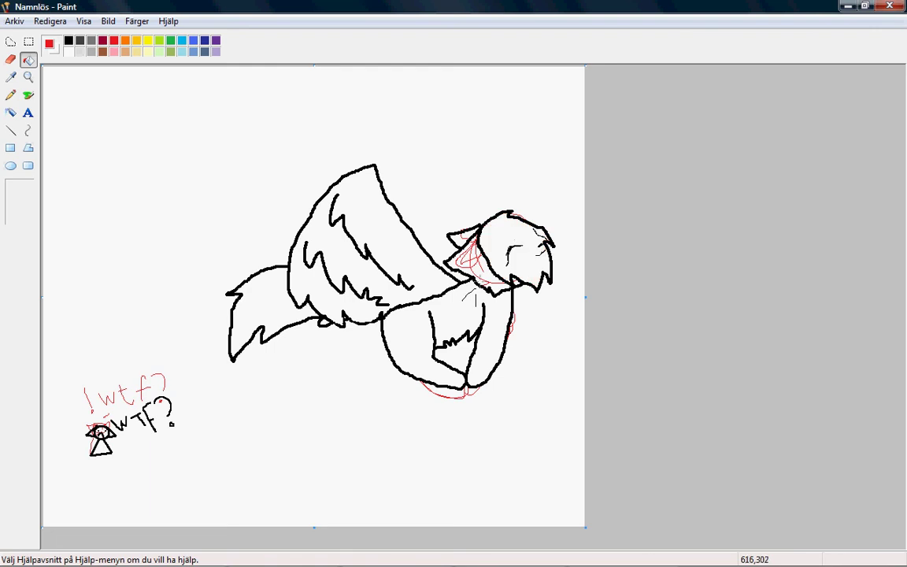
- Remove the red sketch lines from both of the creature's ears by filling each with red and then white
{"action": "left_click", "coordinate": [474, 270]}
{"action": "key", "text": "ctrl+z"}
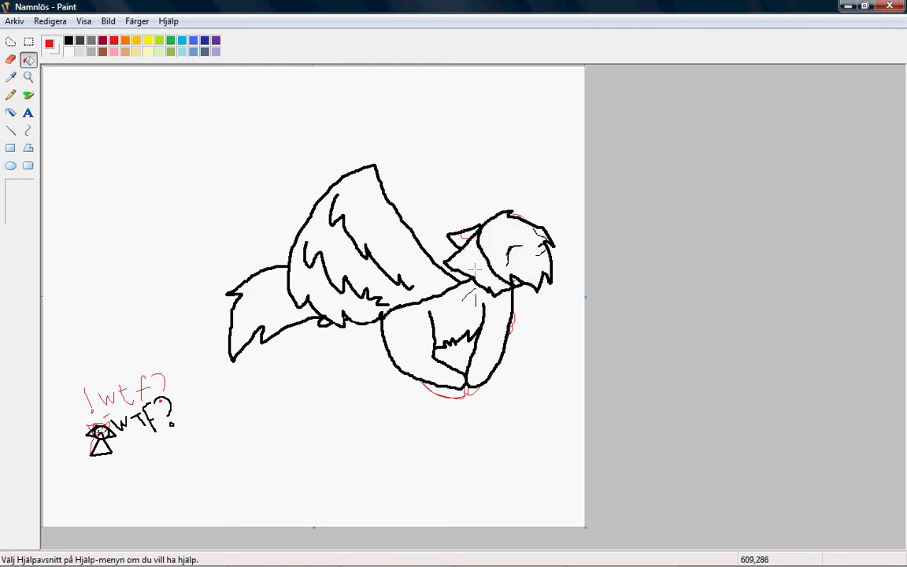
{"action": "left_click", "coordinate": [458, 239]}
{"action": "key", "text": "ctrl+z"}
- Clear the remaining sketch lines from the background by flooding it with red and refilling it with white
{"action": "left_click", "coordinate": [372, 145]}
{"action": "key", "text": "ctrl+z"}
{"action": "key", "text": "ctrl+y"}
{"action": "key", "text": "ctrl+z"}
{"action": "key", "text": "ctrl+y"}
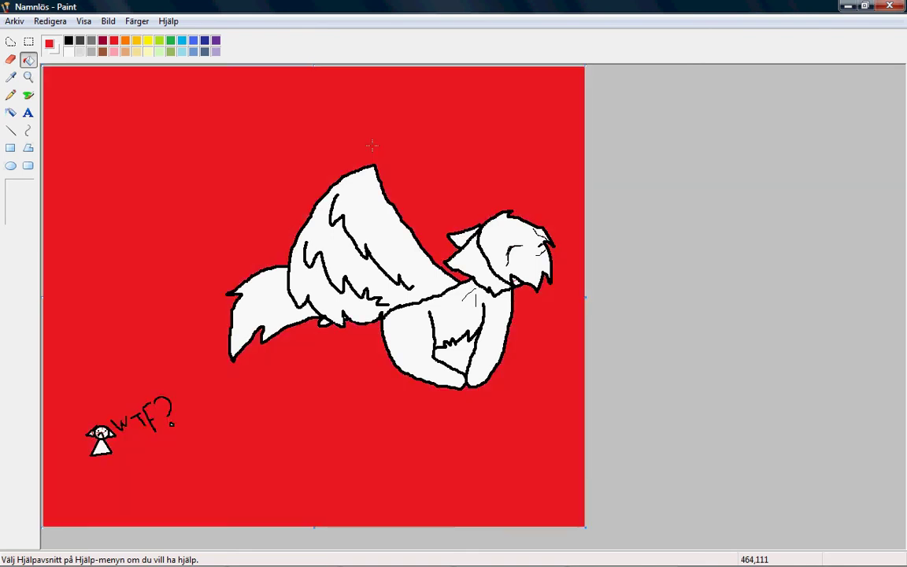
{"action": "key", "text": "ctrl+z"}
- Clear the sketch remnants under the creature's chin and inside the small figure's head with red and white fills
{"action": "left_click", "coordinate": [513, 280]}
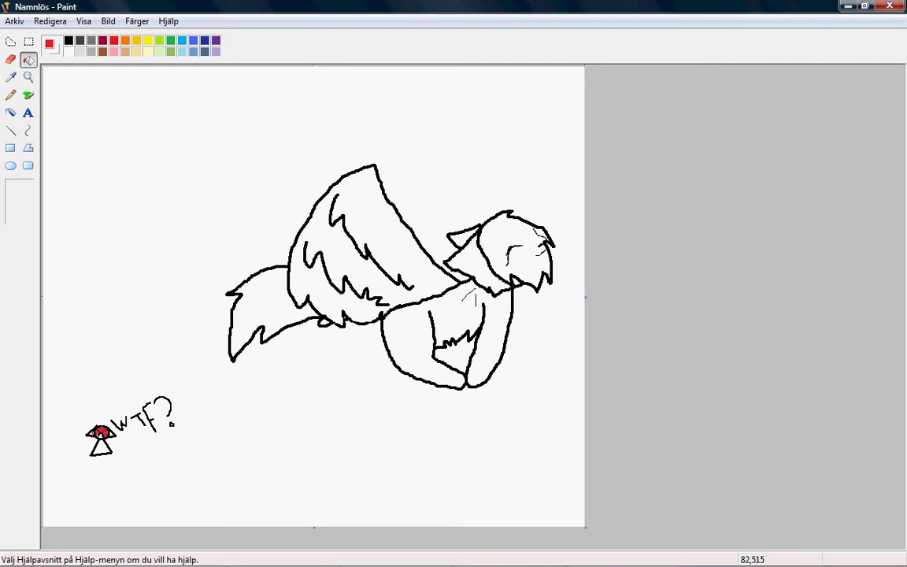
{"action": "right_click", "coordinate": [101, 432]}
{"action": "mouse_move", "coordinate": [18, 558]}
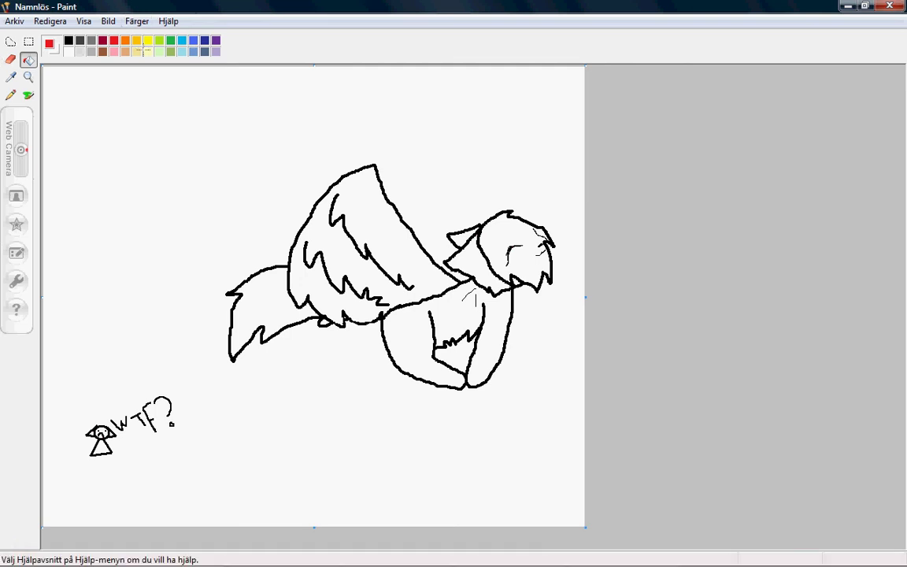
- Choose a light green from the basic colours and fill the creature's wing, tail, body, head and ears with it
{"action": "double_click", "coordinate": [159, 40]}
{"action": "left_click", "coordinate": [428, 209]}
{"action": "left_click", "coordinate": [407, 384]}
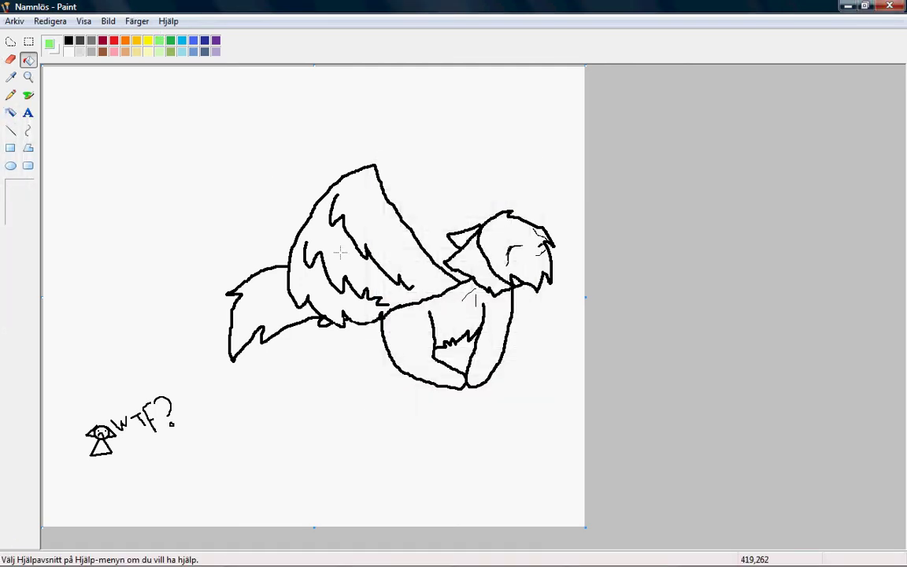
{"action": "left_click", "coordinate": [300, 235]}
{"action": "left_click", "coordinate": [250, 285]}
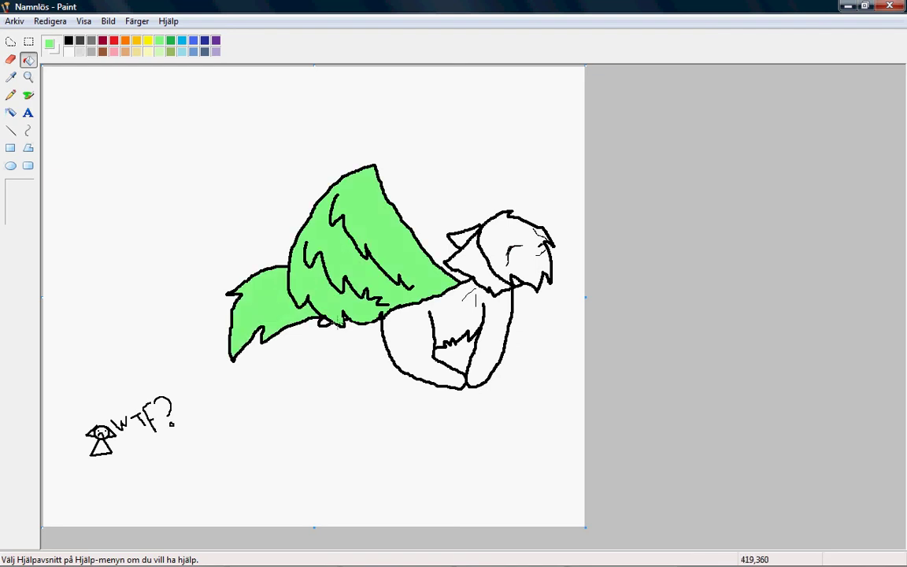
{"action": "left_click", "coordinate": [415, 330]}
{"action": "left_click", "coordinate": [491, 237]}
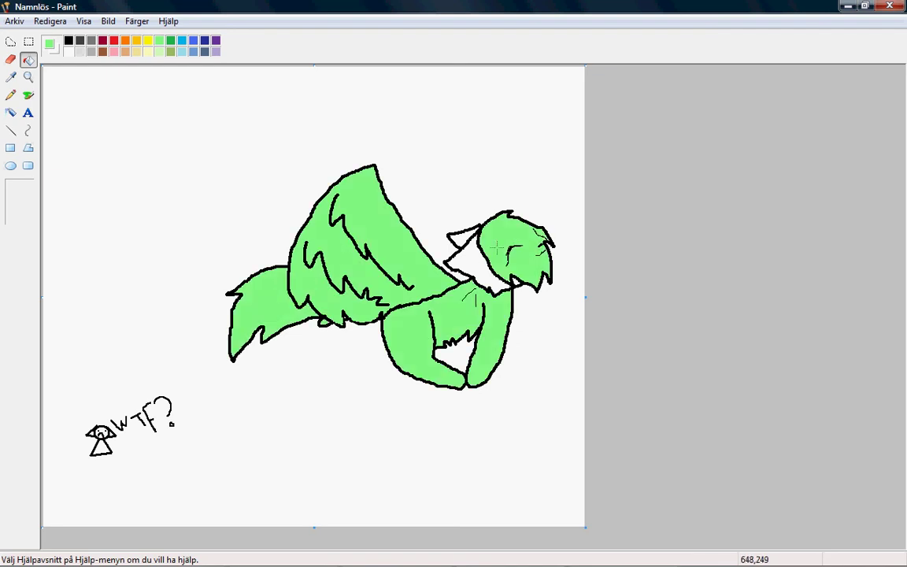
{"action": "left_click", "coordinate": [470, 270]}
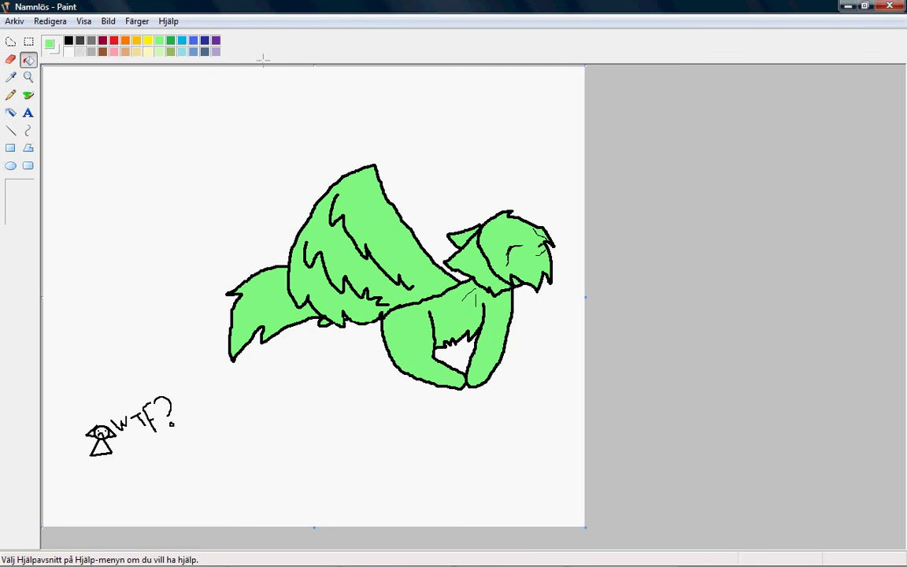
- Fill the small figure's body and head with dark blue and its ears with turquoise
{"action": "left_click", "coordinate": [205, 40]}
{"action": "left_click", "coordinate": [100, 449]}
{"action": "left_click", "coordinate": [99, 430]}
{"action": "left_click", "coordinate": [182, 40]}
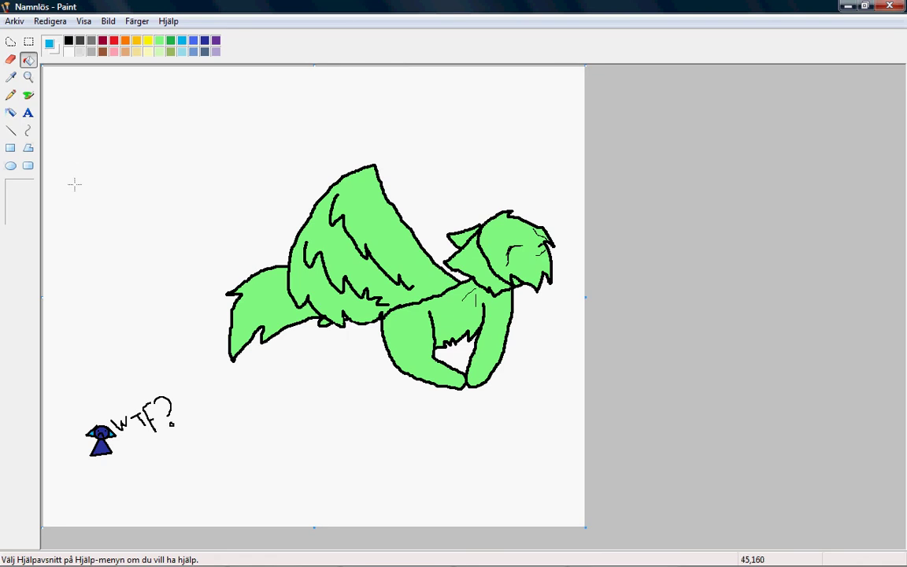
- Replace the palette's dark blue with a bright blue and brush a wavy border along the lower edge of the wing
{"action": "left_click", "coordinate": [28, 94]}
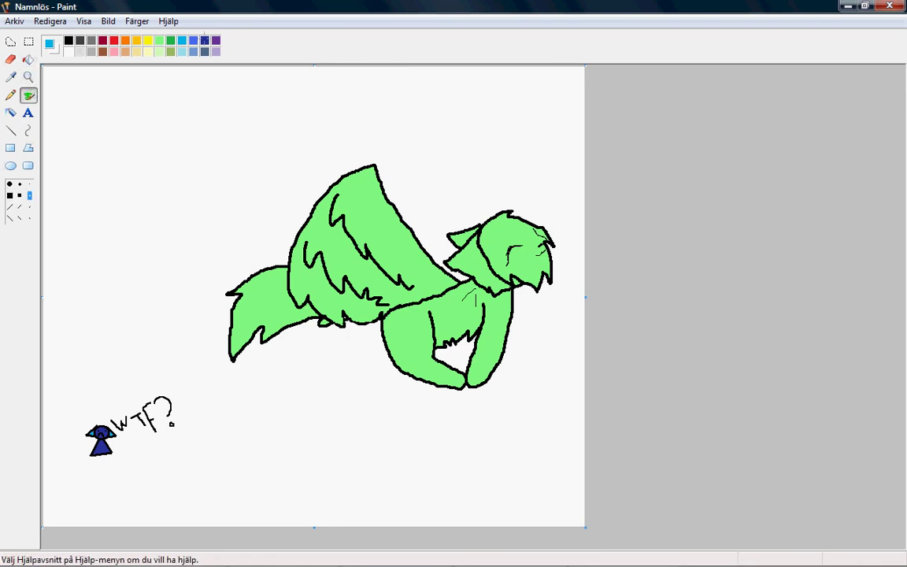
{"action": "double_click", "coordinate": [204, 40]}
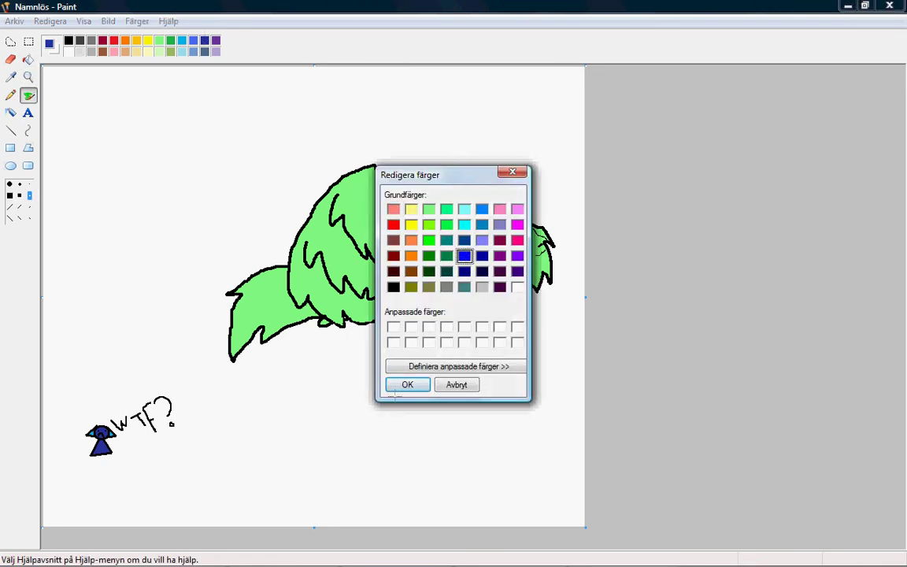
{"action": "key", "text": "Return"}
{"action": "left_click_drag", "start_coordinate": [341, 310], "coordinate": [291, 285]}
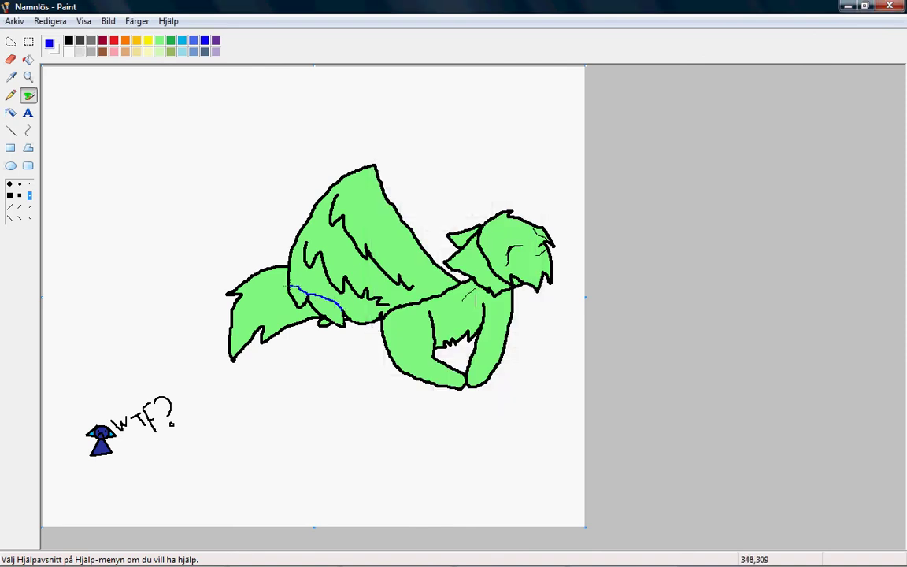
{"action": "left_click_drag", "start_coordinate": [342, 310], "coordinate": [383, 315]}
- Draw blue marking borders around the creature's eye, across the tops of both forelegs and along the wing's base
{"action": "mouse_move", "coordinate": [510, 265]}
{"action": "left_mouse_down"}
{"action": "mouse_move", "coordinate": [527, 251]}
{"action": "mouse_move", "coordinate": [521, 239]}
{"action": "mouse_move", "coordinate": [506, 242]}
{"action": "mouse_move", "coordinate": [498, 256]}
{"action": "mouse_move", "coordinate": [507, 268]}
{"action": "left_mouse_up"}
{"action": "left_click_drag", "start_coordinate": [484, 302], "coordinate": [501, 302]}
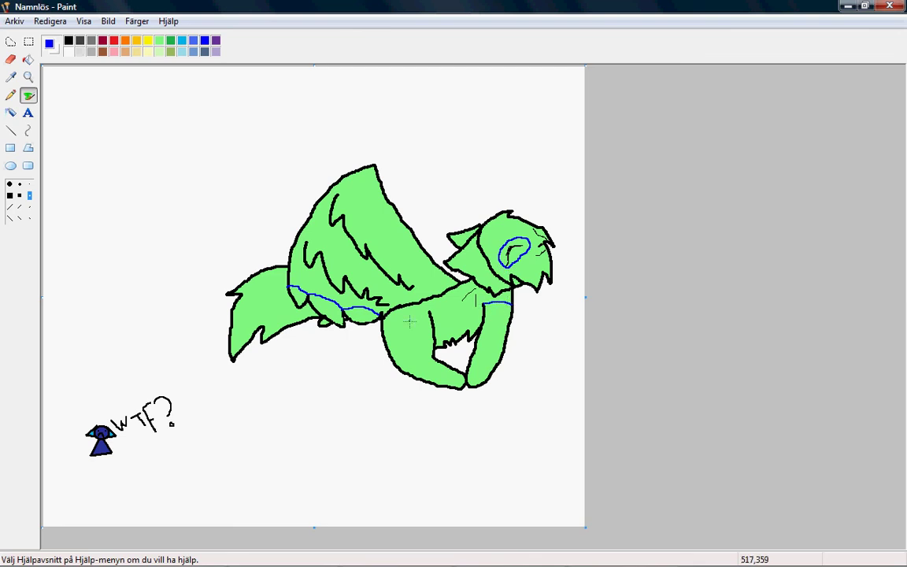
{"action": "left_click_drag", "start_coordinate": [429, 311], "coordinate": [393, 329]}
{"action": "left_click_drag", "start_coordinate": [380, 311], "coordinate": [449, 278]}
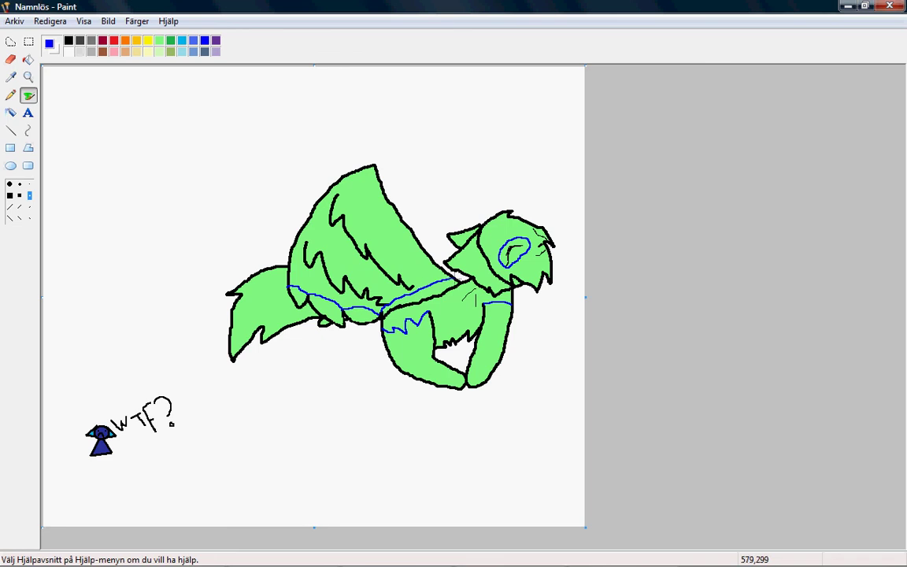
- Fill the outlined wing area, both forelegs and the eye patch with bright blue
{"action": "left_click", "coordinate": [27, 59]}
{"action": "left_click", "coordinate": [371, 222]}
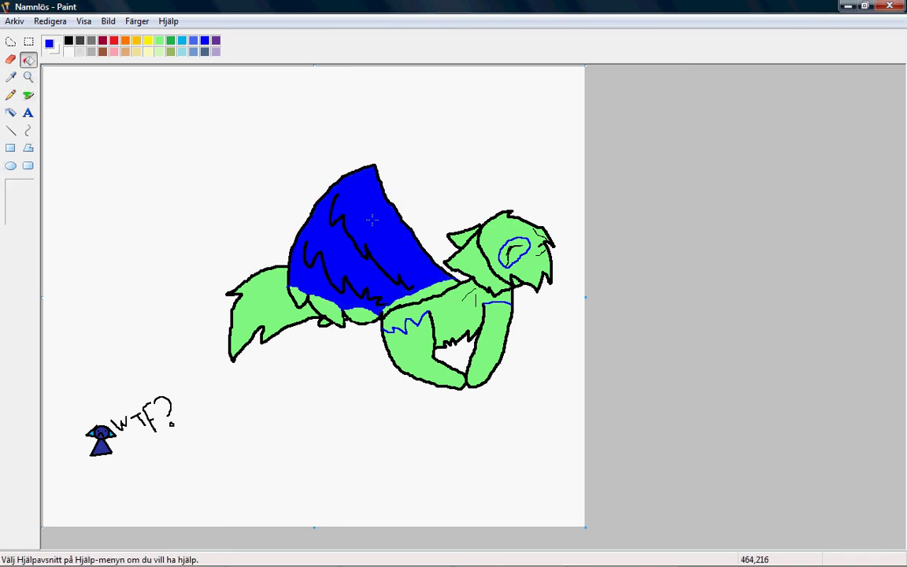
{"action": "left_click", "coordinate": [422, 334]}
{"action": "left_click", "coordinate": [497, 334]}
{"action": "left_click", "coordinate": [520, 246]}
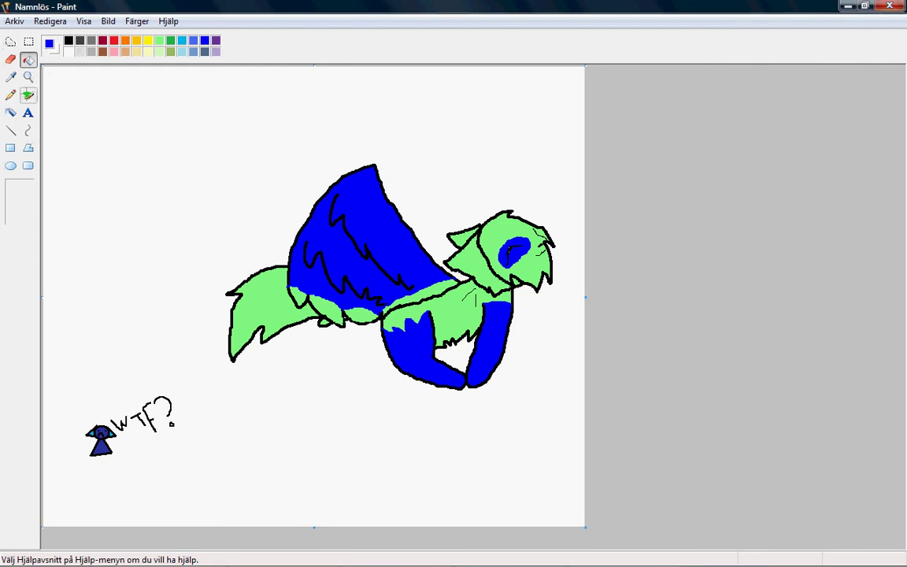
- Brush a short blue dash beside the small figure, write "Kiwi <3" above the creature and draw a squiggle down to its head
{"action": "left_click", "coordinate": [28, 94]}
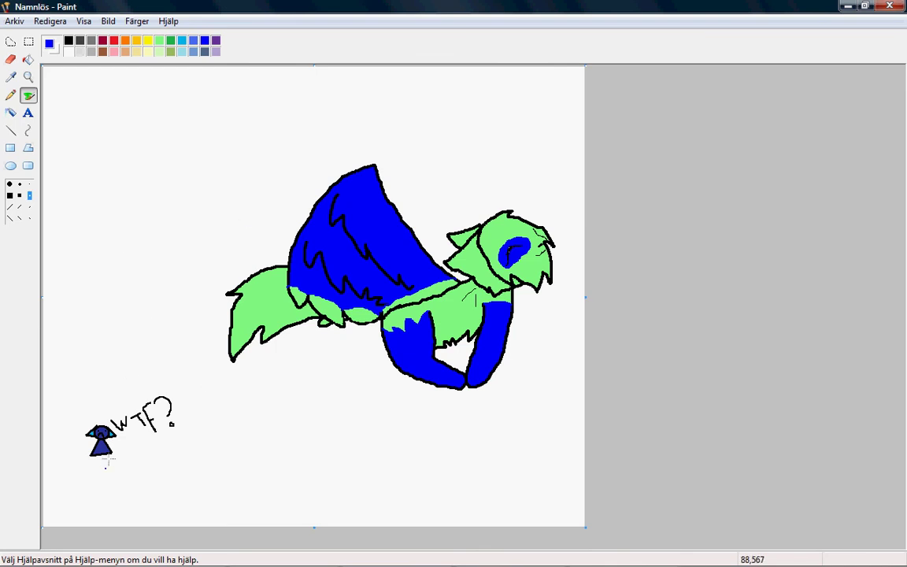
{"action": "left_click_drag", "start_coordinate": [117, 439], "coordinate": [124, 435]}
{"action": "mouse_move", "coordinate": [370, 108]}
{"action": "left_mouse_down"}
{"action": "mouse_move", "coordinate": [405, 149]}
{"action": "mouse_move", "coordinate": [404, 139]}
{"action": "mouse_move", "coordinate": [441, 143]}
{"action": "mouse_move", "coordinate": [453, 120]}
{"action": "mouse_move", "coordinate": [480, 128]}
{"action": "mouse_move", "coordinate": [484, 121]}
{"action": "mouse_move", "coordinate": [497, 140]}
{"action": "left_mouse_up"}
{"action": "mouse_move", "coordinate": [493, 104]}
{"action": "left_mouse_down"}
{"action": "mouse_move", "coordinate": [534, 128]}
{"action": "mouse_move", "coordinate": [550, 99]}
{"action": "mouse_move", "coordinate": [539, 124]}
{"action": "left_mouse_up"}
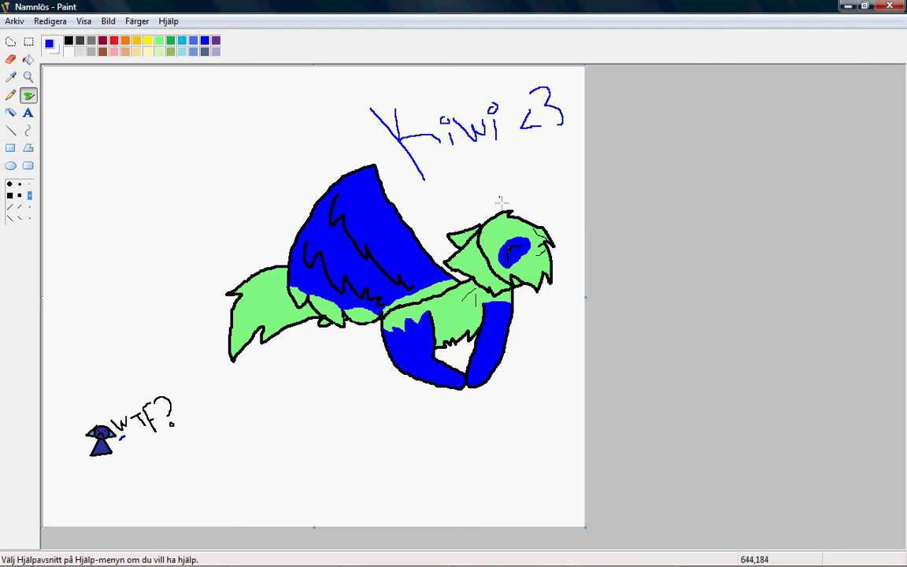
{"action": "left_click_drag", "start_coordinate": [497, 204], "coordinate": [489, 182]}
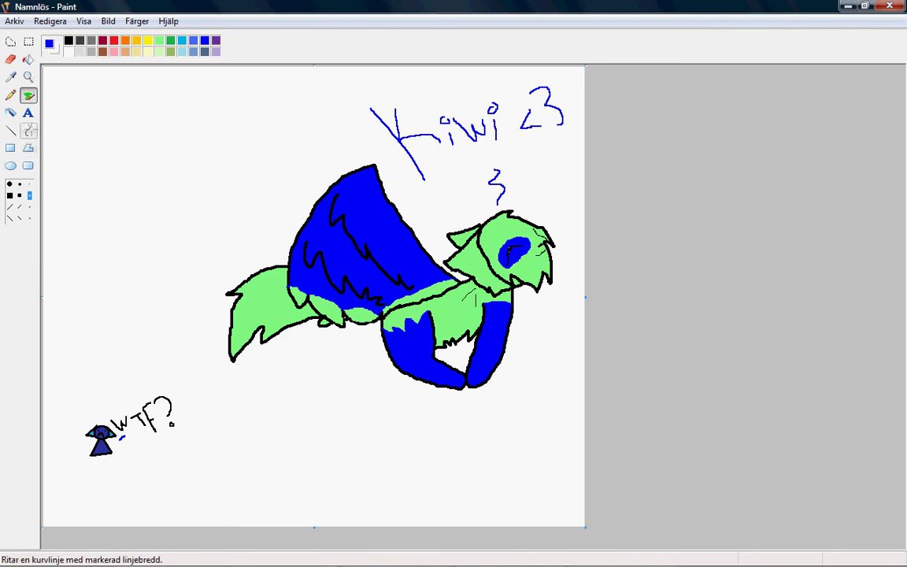
- Write "Ledsen <3" above the small figure and "Bye <3" in the upper-left corner of the canvas with the blue Brush
{"action": "left_click", "coordinate": [29, 115]}
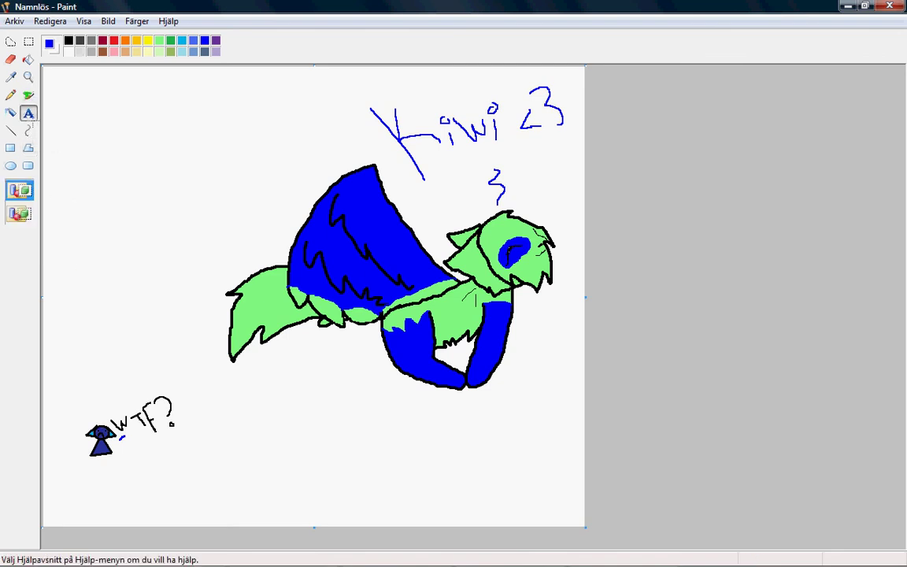
{"action": "left_click", "coordinate": [28, 95]}
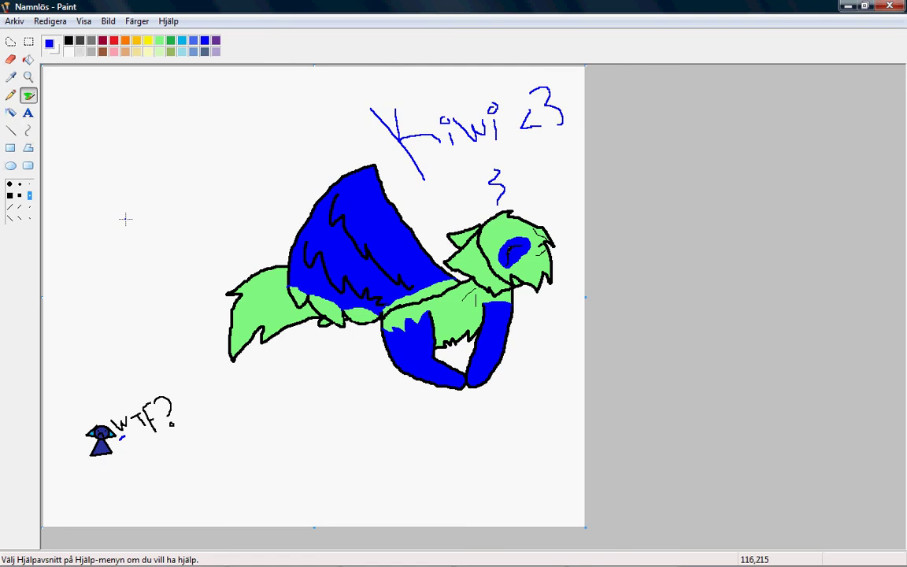
{"action": "left_click", "coordinate": [28, 113]}
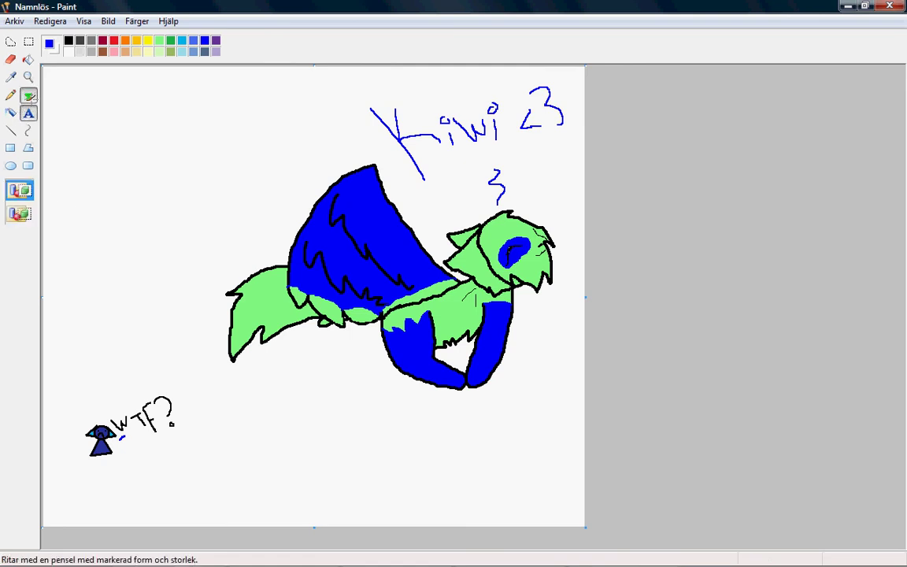
{"action": "left_click", "coordinate": [28, 96]}
{"action": "mouse_move", "coordinate": [82, 403]}
{"action": "left_mouse_down"}
{"action": "mouse_move", "coordinate": [108, 401]}
{"action": "mouse_move", "coordinate": [80, 398]}
{"action": "mouse_move", "coordinate": [115, 399]}
{"action": "mouse_move", "coordinate": [122, 376]}
{"action": "mouse_move", "coordinate": [140, 385]}
{"action": "mouse_move", "coordinate": [157, 377]}
{"action": "mouse_move", "coordinate": [154, 364]}
{"action": "mouse_move", "coordinate": [171, 372]}
{"action": "mouse_move", "coordinate": [174, 351]}
{"action": "mouse_move", "coordinate": [188, 354]}
{"action": "mouse_move", "coordinate": [174, 339]}
{"action": "mouse_move", "coordinate": [189, 355]}
{"action": "left_mouse_up"}
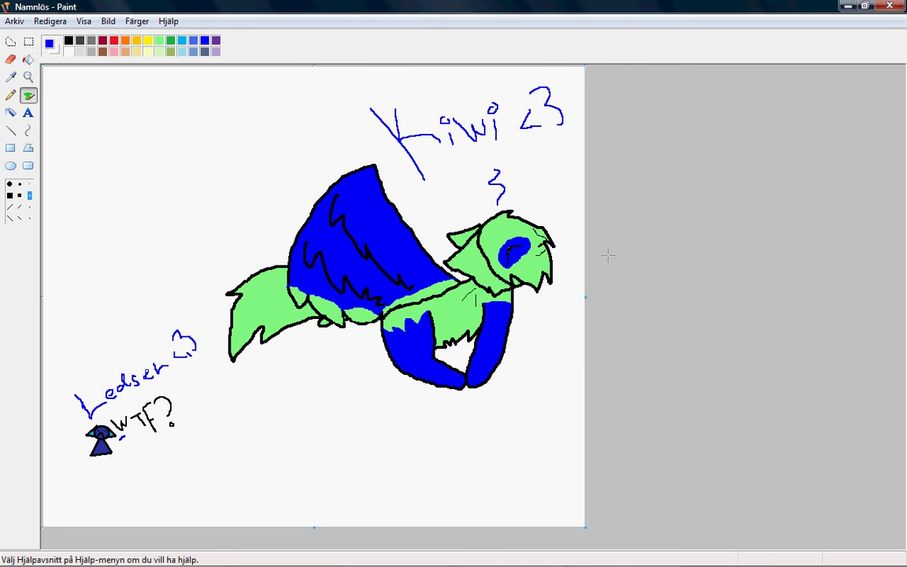
{"action": "mouse_move", "coordinate": [80, 109]}
{"action": "left_mouse_down"}
{"action": "mouse_move", "coordinate": [96, 137]}
{"action": "mouse_move", "coordinate": [78, 93]}
{"action": "mouse_move", "coordinate": [100, 161]}
{"action": "mouse_move", "coordinate": [135, 121]}
{"action": "mouse_move", "coordinate": [138, 161]}
{"action": "left_mouse_up"}
{"action": "mouse_move", "coordinate": [129, 118]}
{"action": "left_mouse_down"}
{"action": "mouse_move", "coordinate": [152, 98]}
{"action": "mouse_move", "coordinate": [172, 126]}
{"action": "mouse_move", "coordinate": [206, 97]}
{"action": "mouse_move", "coordinate": [195, 70]}
{"action": "mouse_move", "coordinate": [203, 96]}
{"action": "left_mouse_up"}
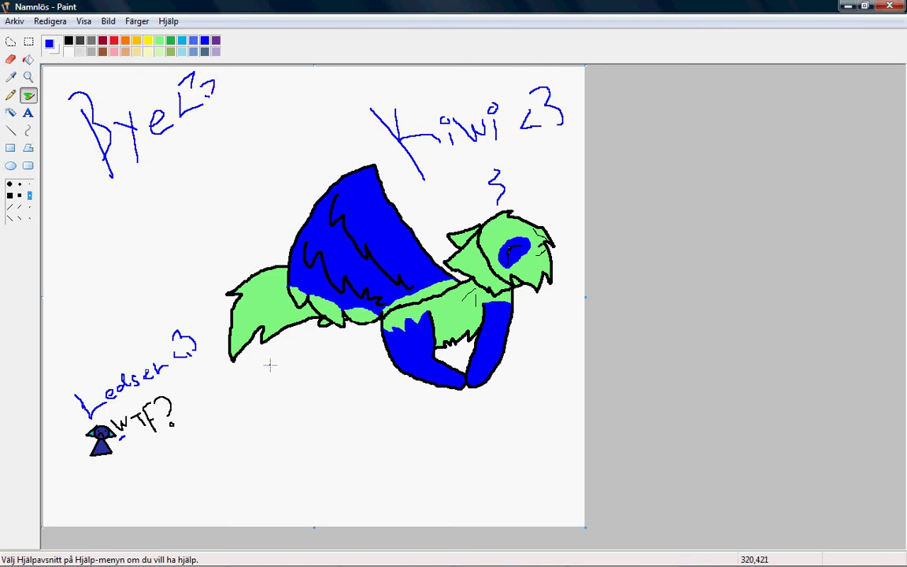